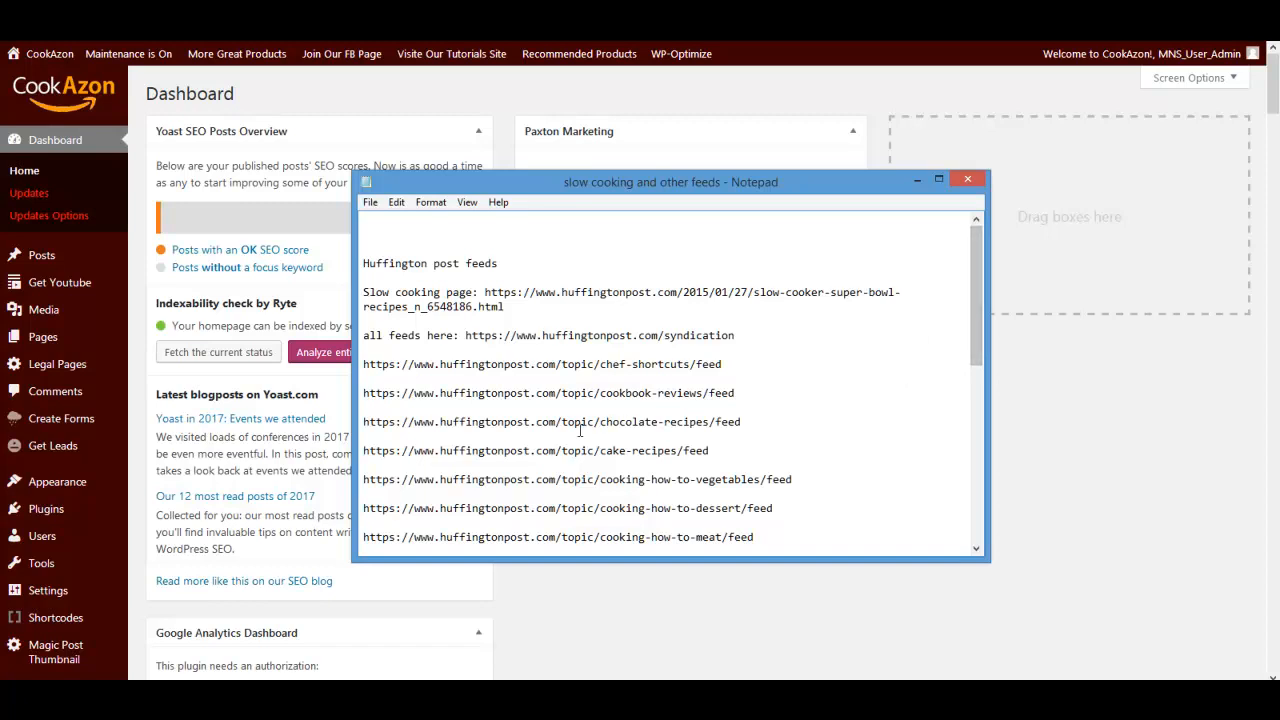
Look through the Huffington Post feed links and the crockpot365 feed under feedage-slow cooking in the feed notes
scroll(559, 355, "down", 1)
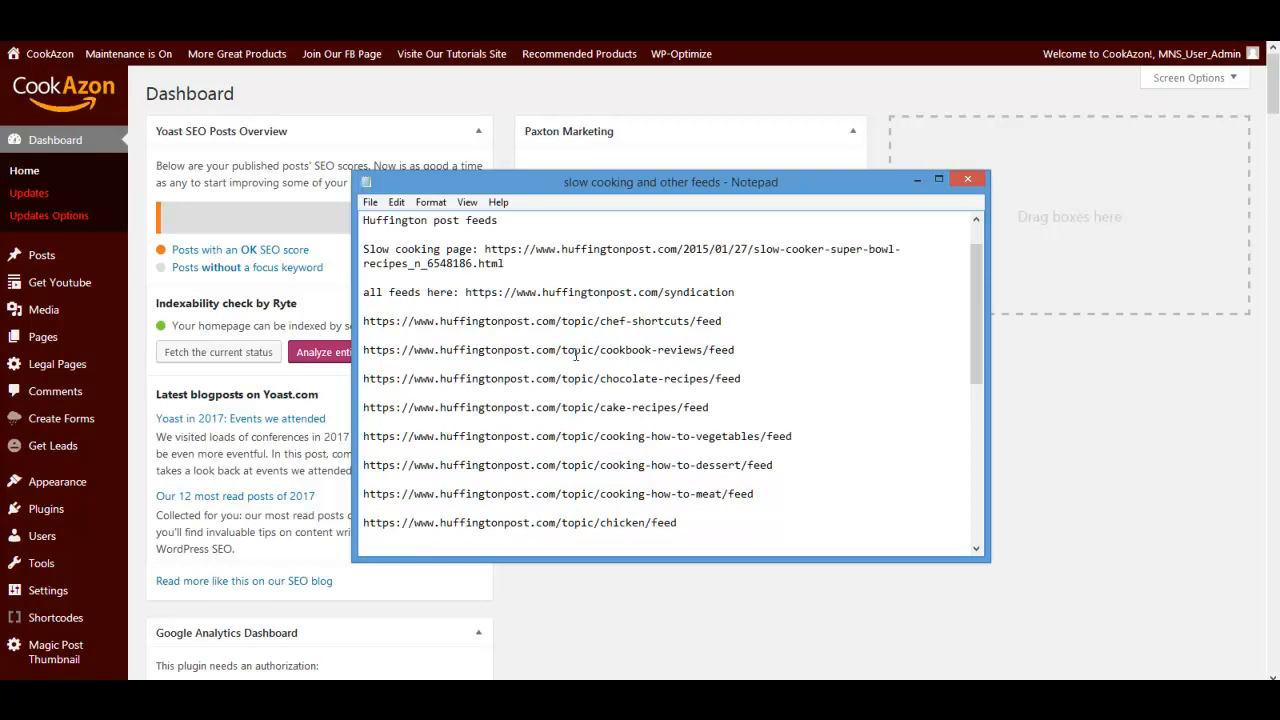
scroll(572, 355, "down", 1)
scroll(572, 355, "down", 1)
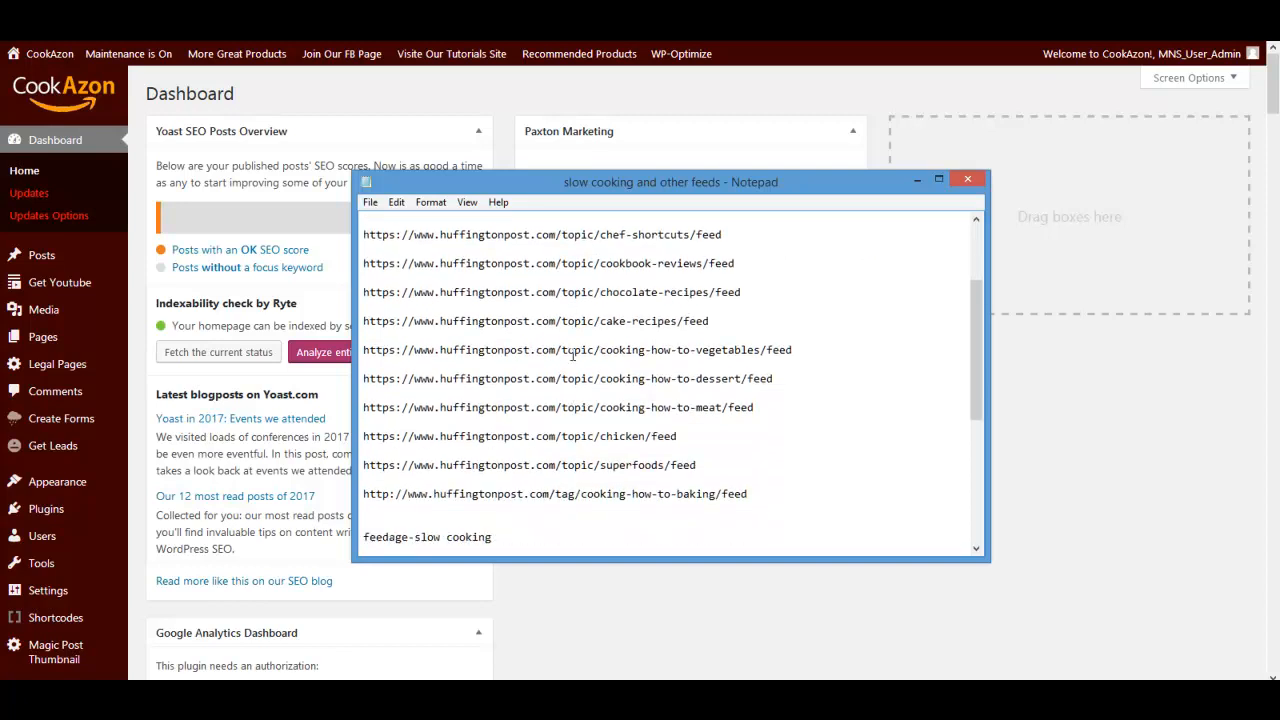
scroll(572, 355, "down", 2)
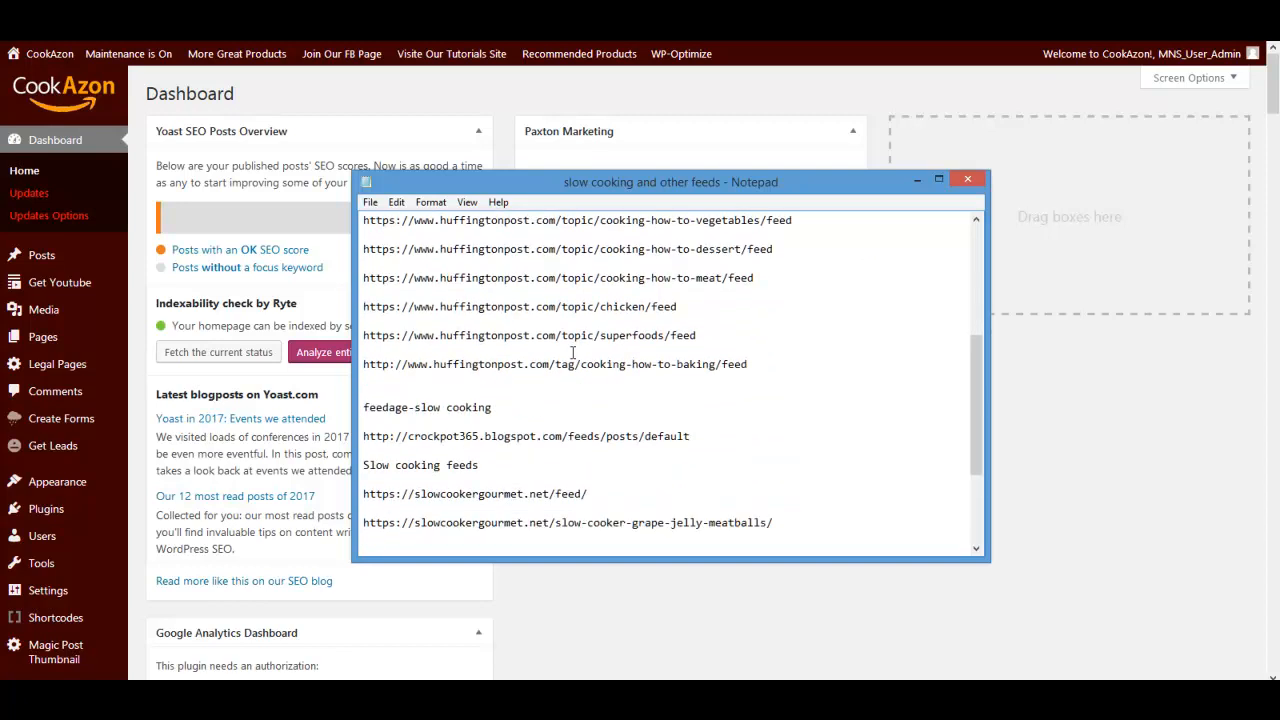
scroll(572, 352, "down", 2)
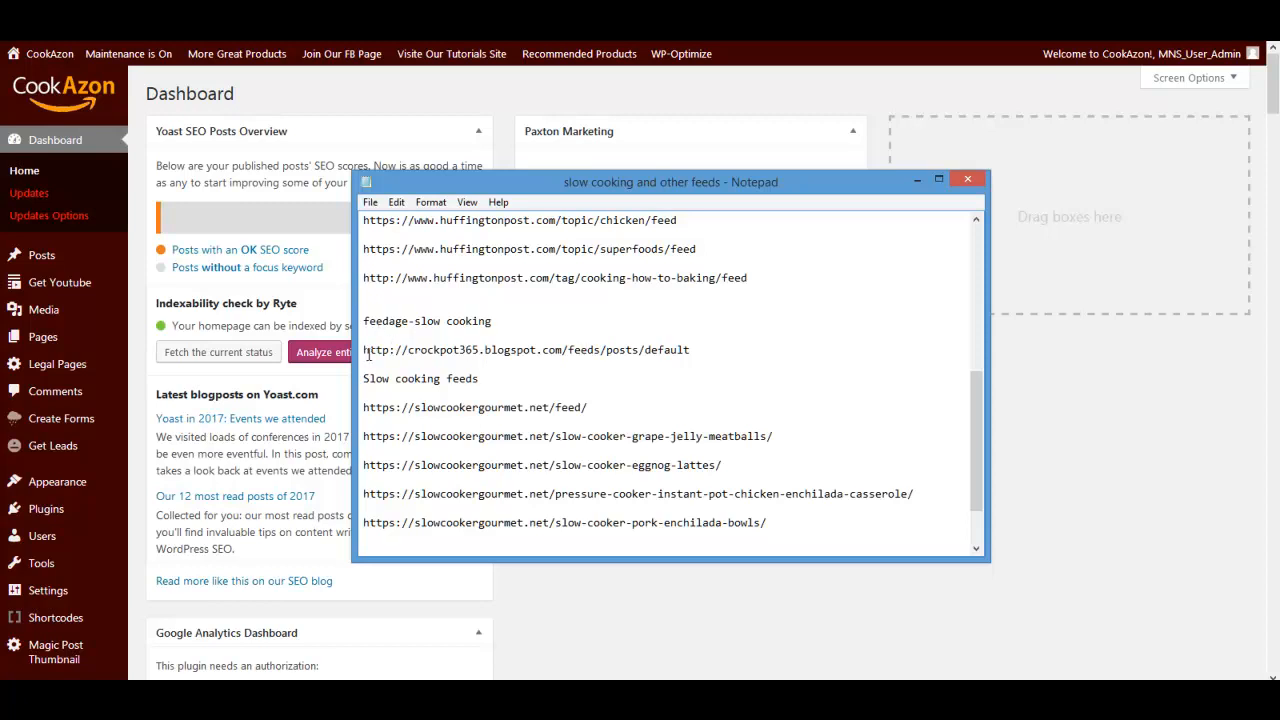
left_click_drag(364, 350, 692, 350)
left_click(662, 350)
scroll(555, 368, "down", 1)
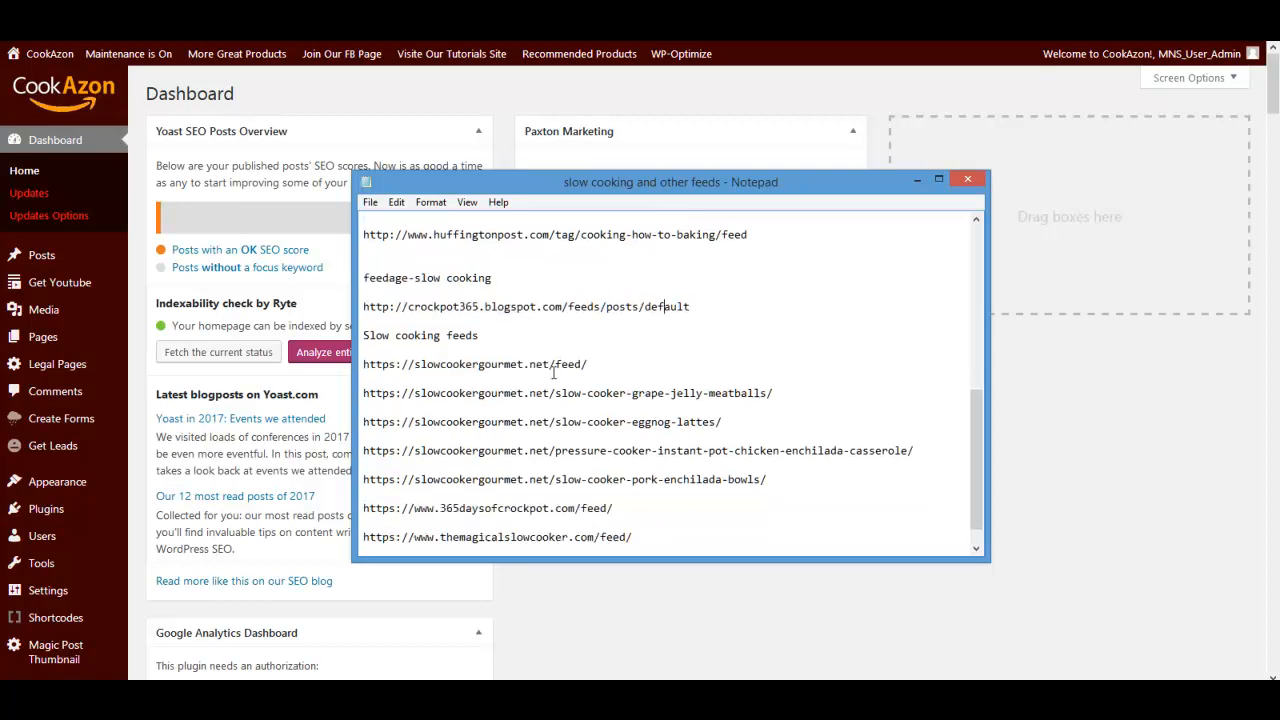
scroll(388, 347, "down", 1)
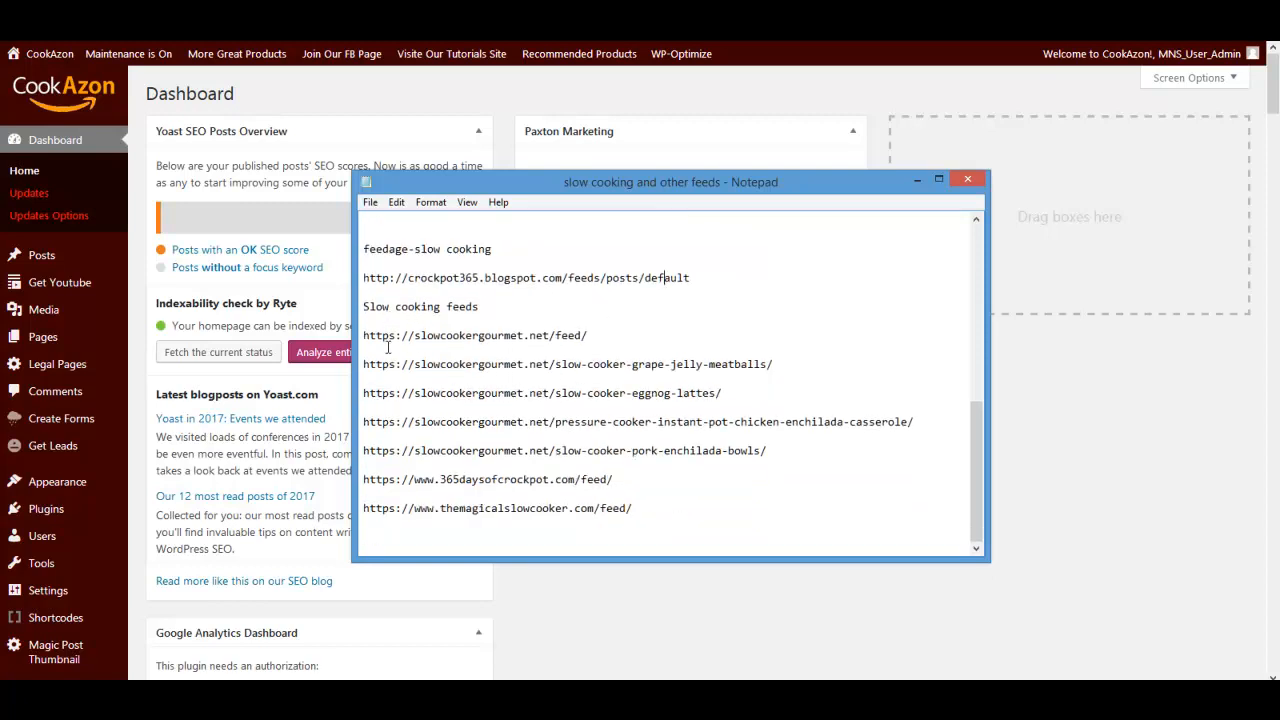
Examine the links under the Slow cooking feeds heading, covering both the site feeds and the individual slowcookergourmet.net recipe pages
left_click_drag(364, 336, 648, 509)
left_click(583, 421)
left_click_drag(363, 306, 480, 306)
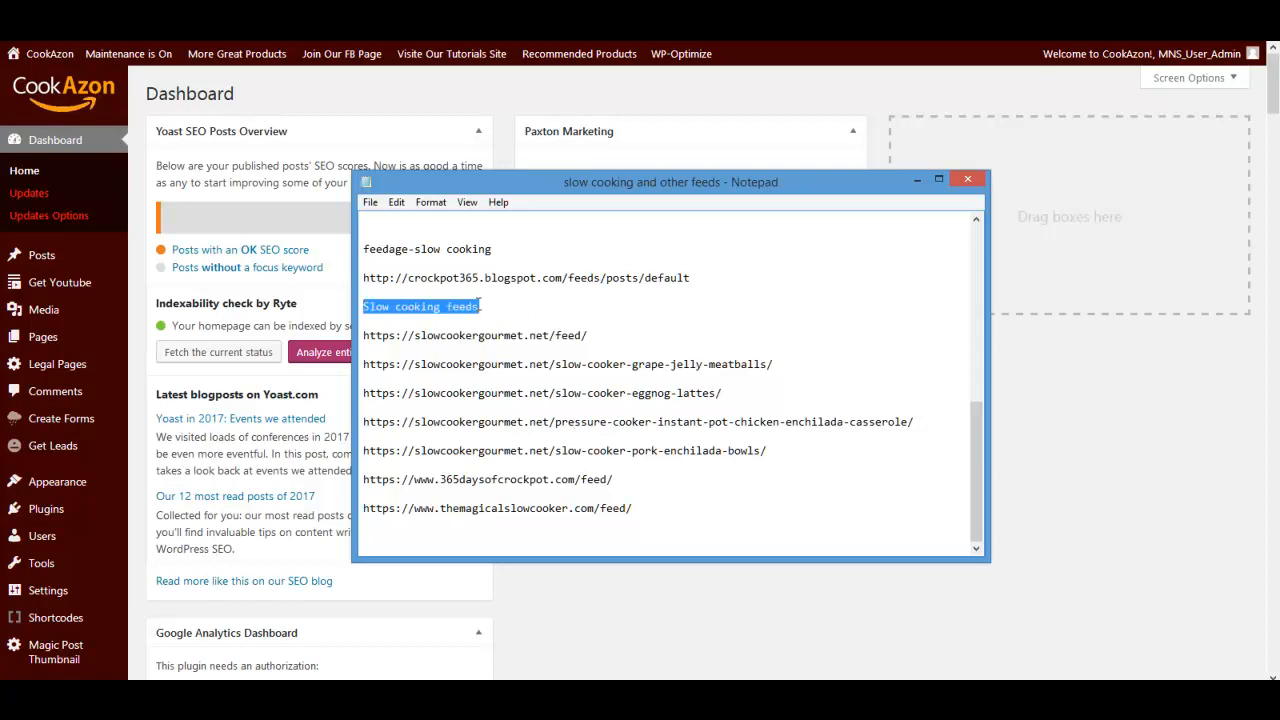
left_click(390, 322)
left_click_drag(365, 335, 588, 340)
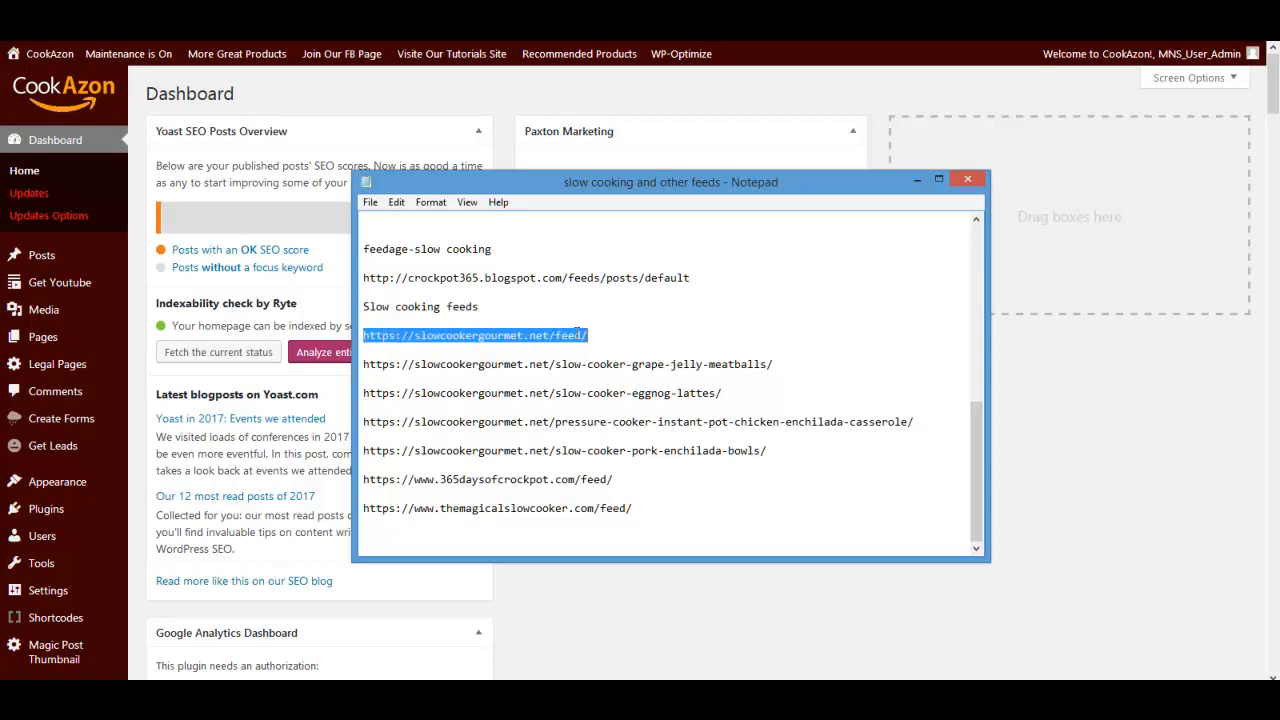
left_click(586, 337)
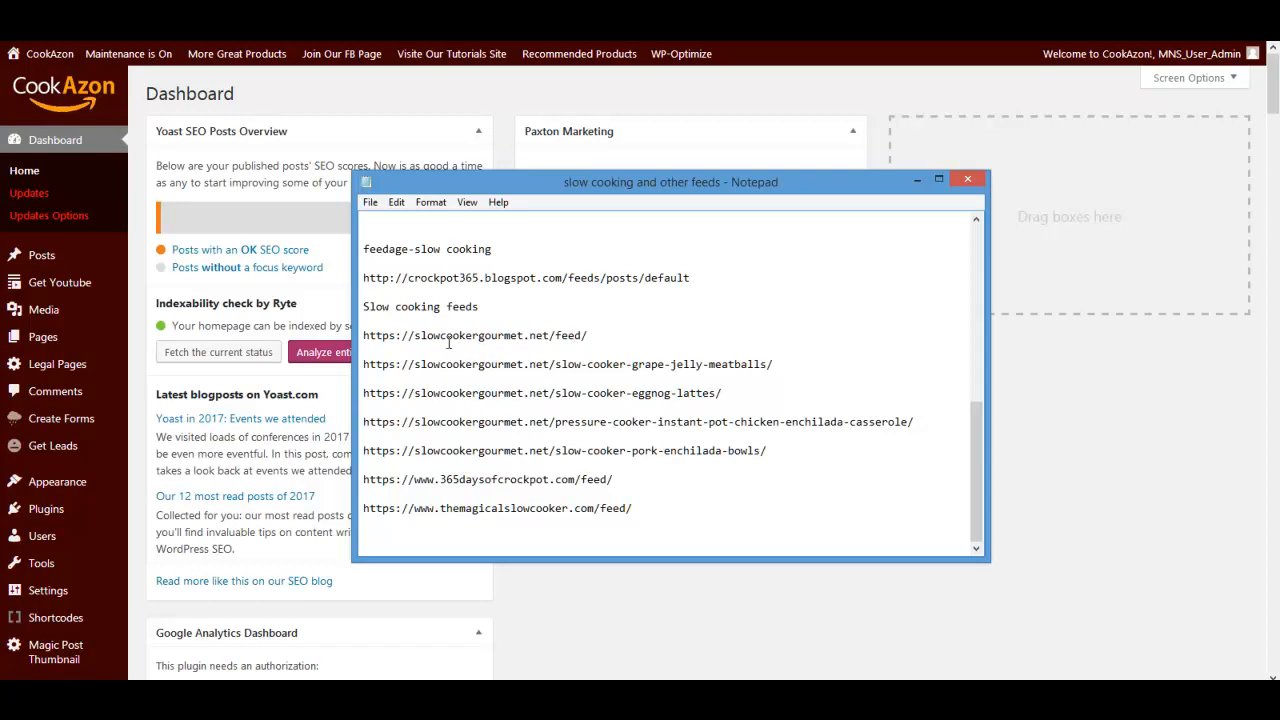
left_click_drag(364, 336, 586, 330)
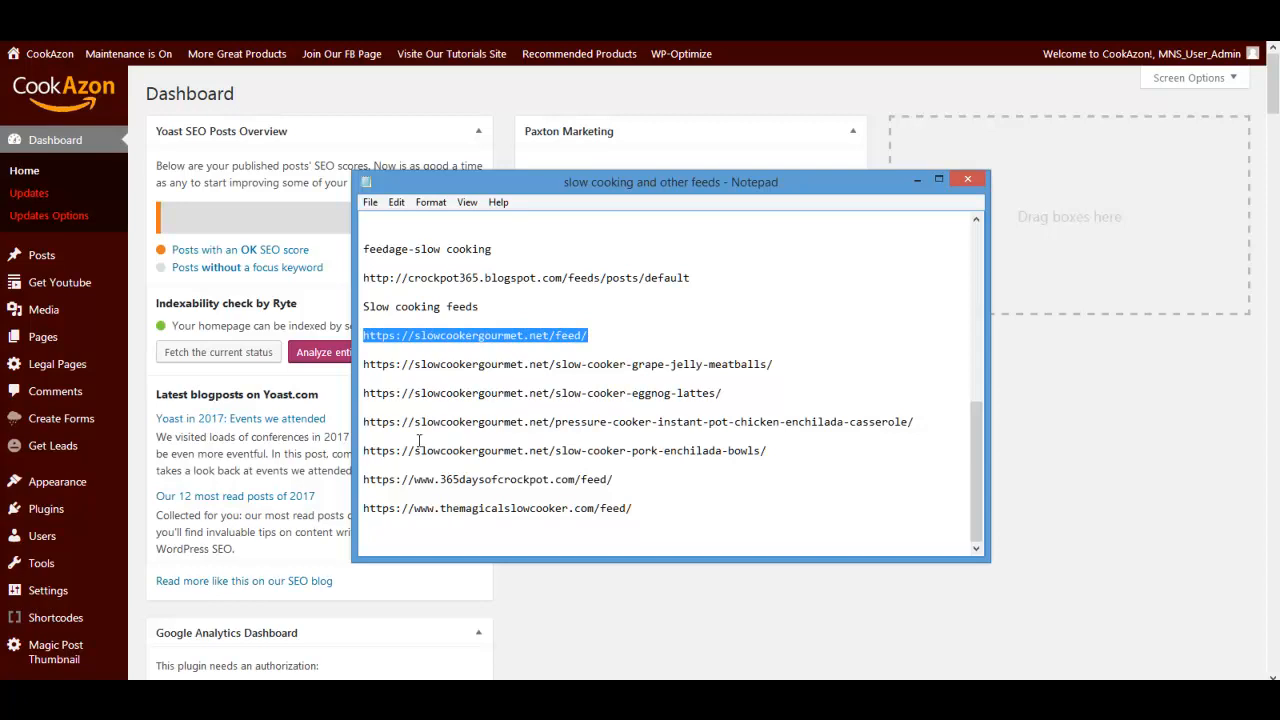
left_click_drag(363, 479, 615, 479)
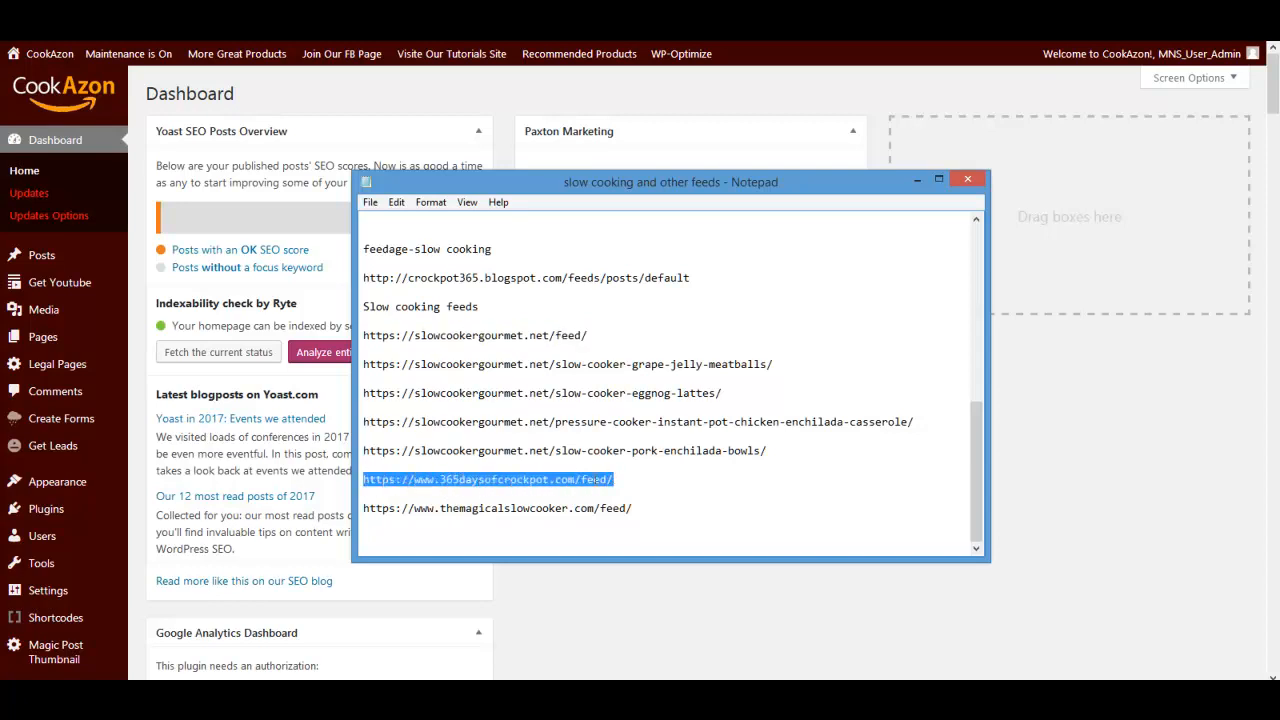
left_click(595, 480)
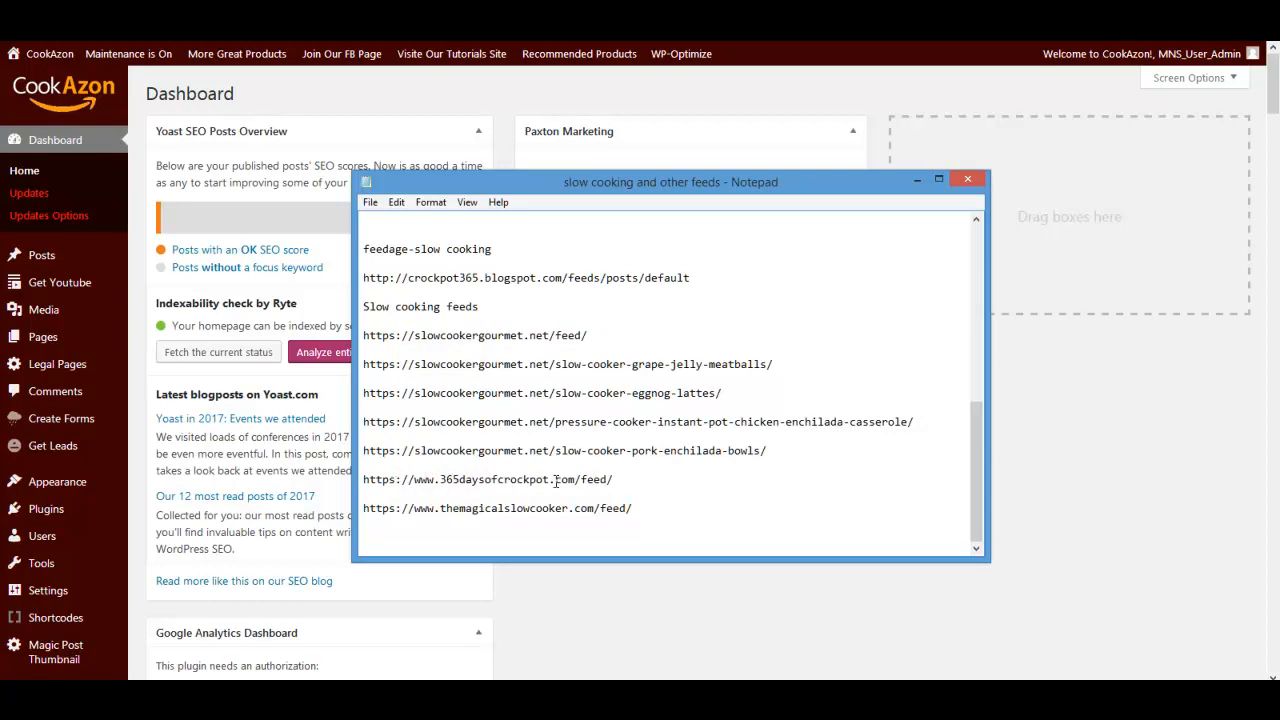
left_click_drag(363, 508, 630, 508)
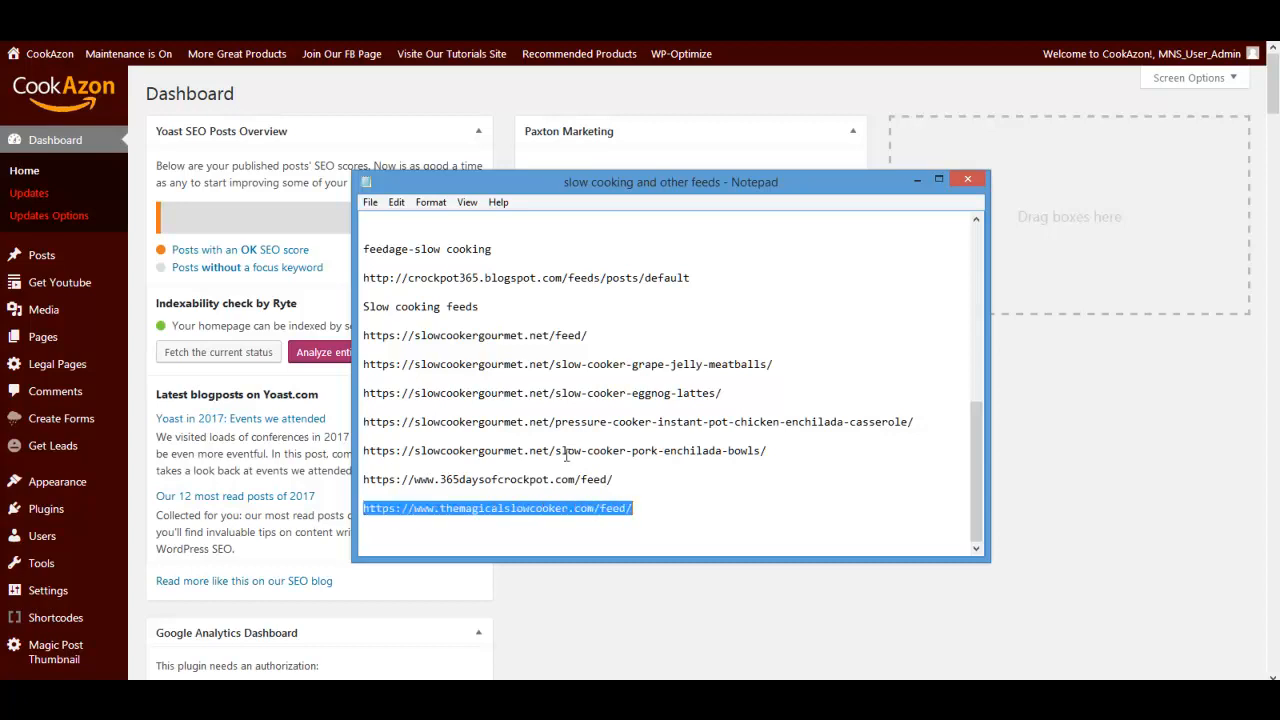
left_click(559, 479)
left_click(566, 510)
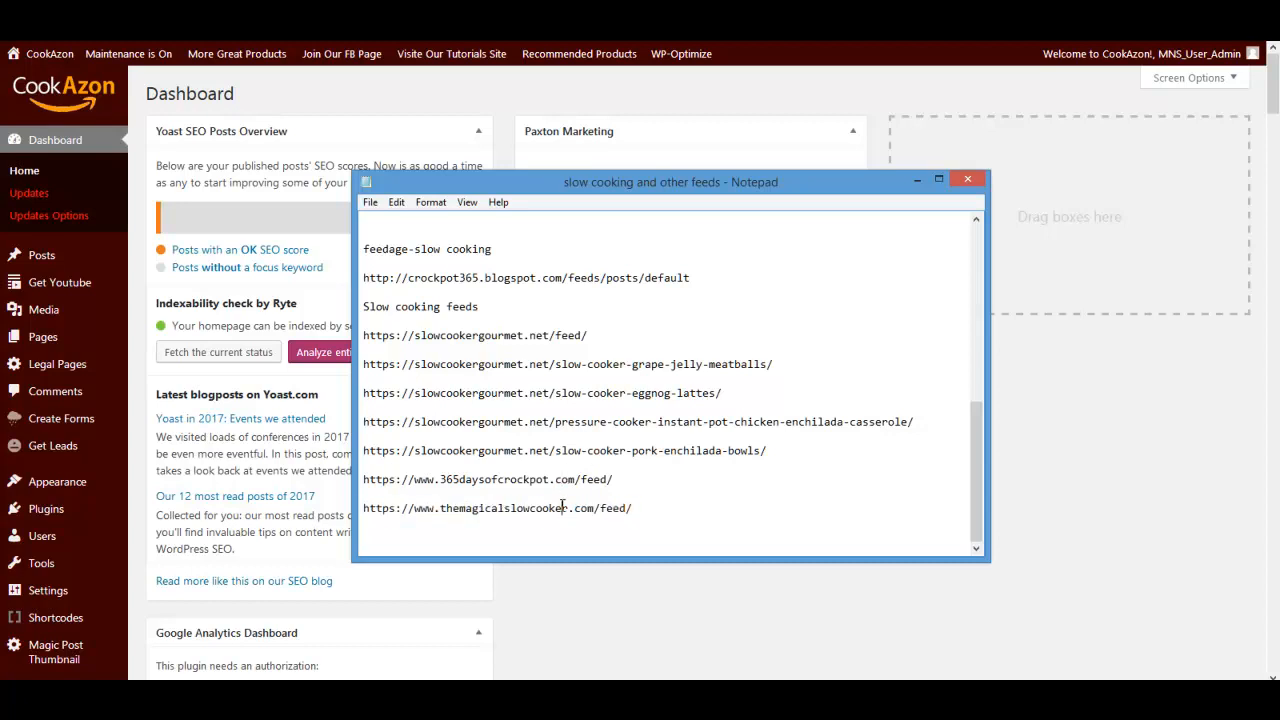
left_click_drag(363, 366, 690, 461)
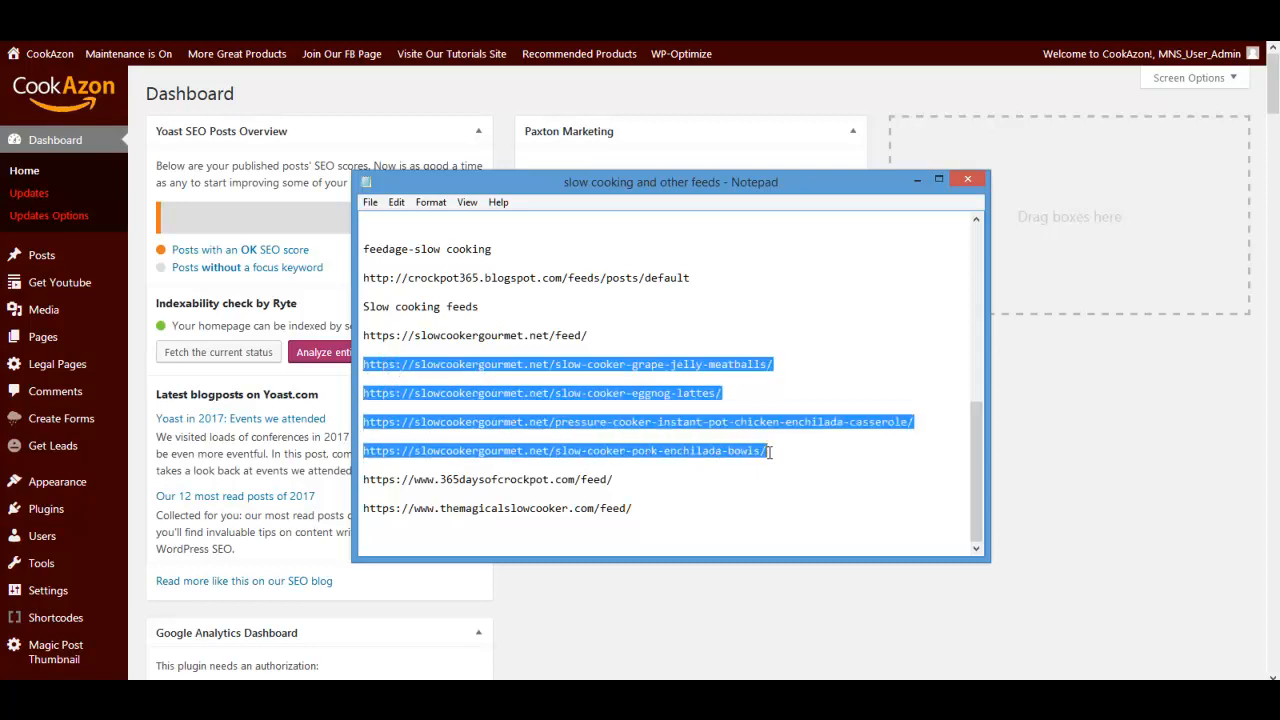
left_click(680, 410)
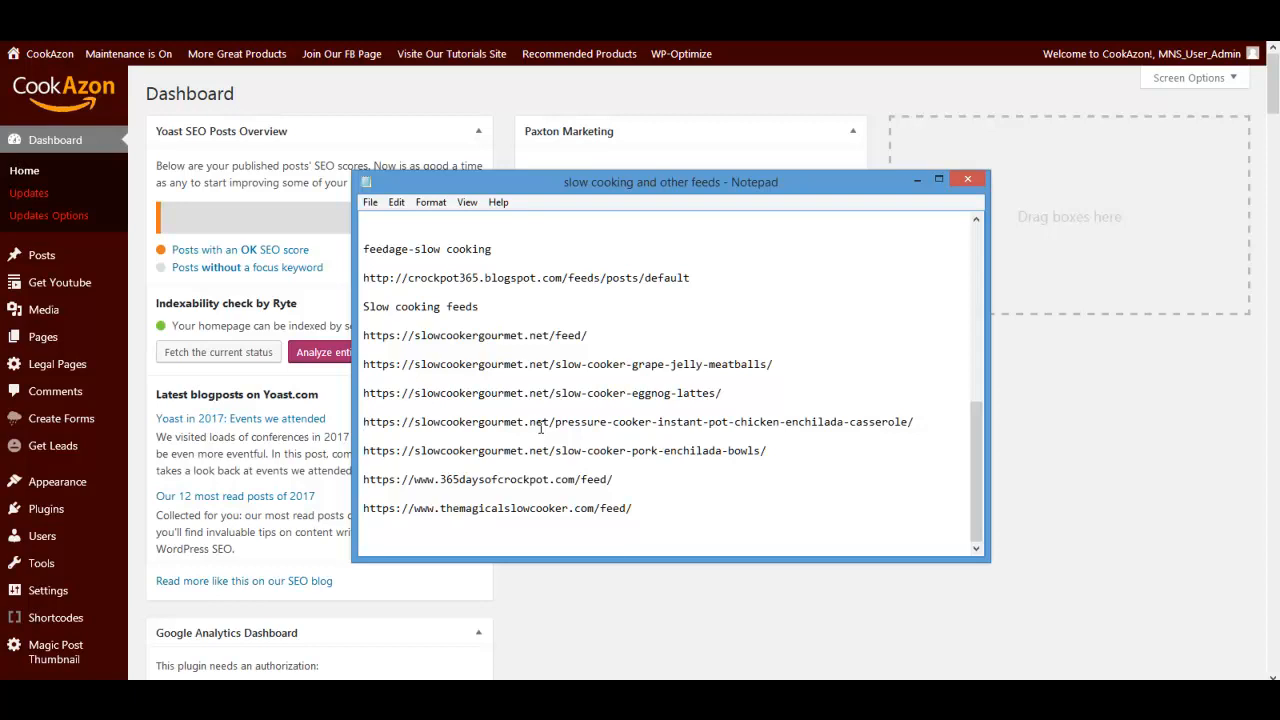
Switch to the WordPress dashboard and add a post category named Slow Cooking with Blog and Recipes as its parent
left_click(537, 100)
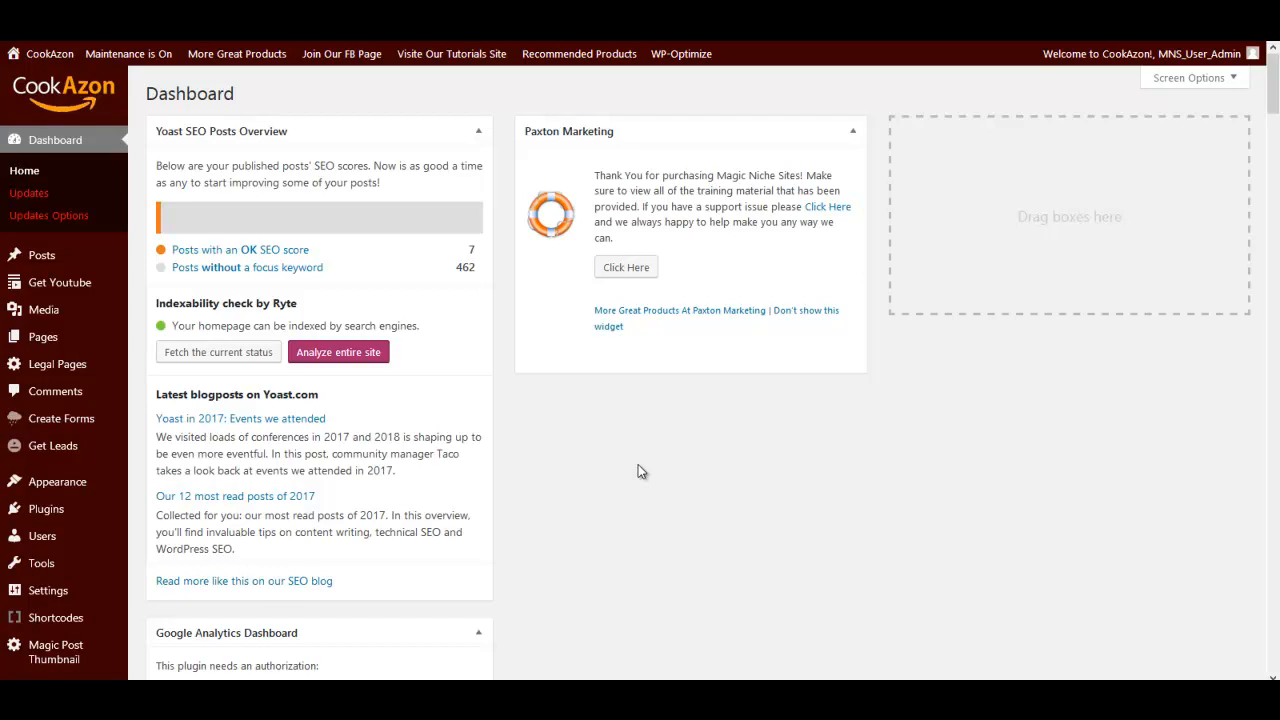
mouse_move(60, 262)
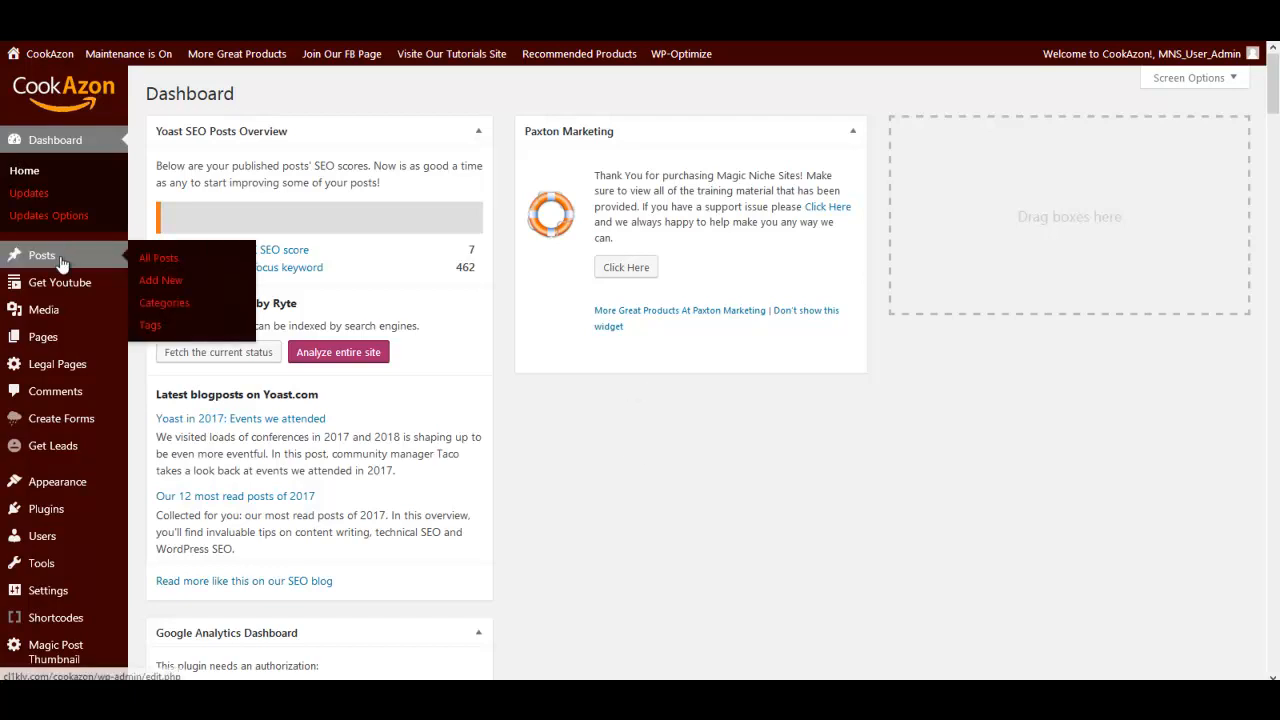
left_click(163, 303)
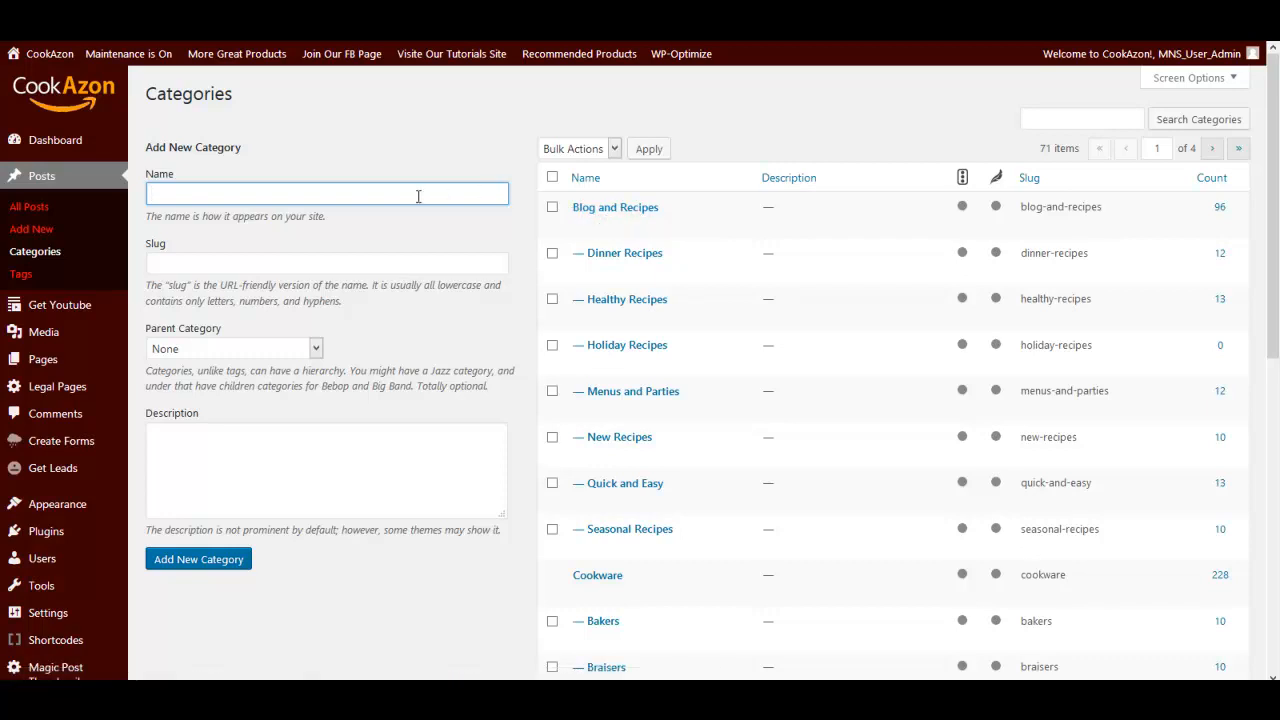
type("Slow Cooking")
left_click(316, 350)
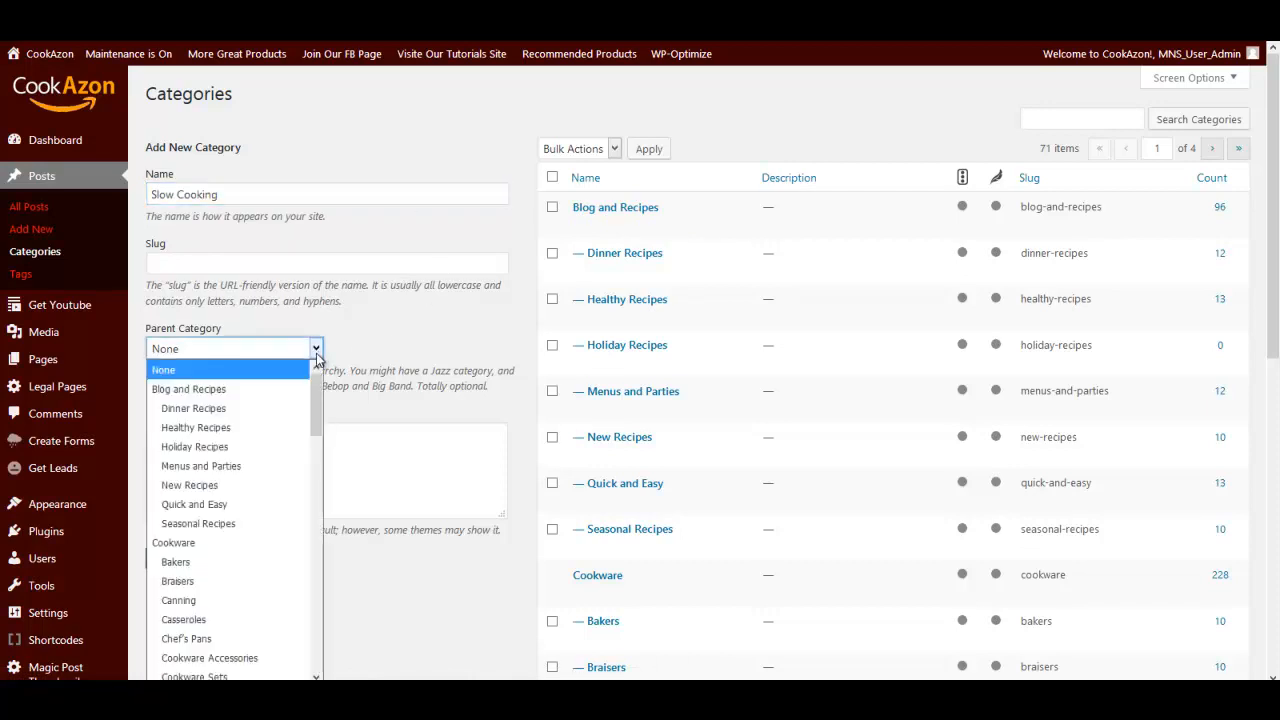
left_click(207, 389)
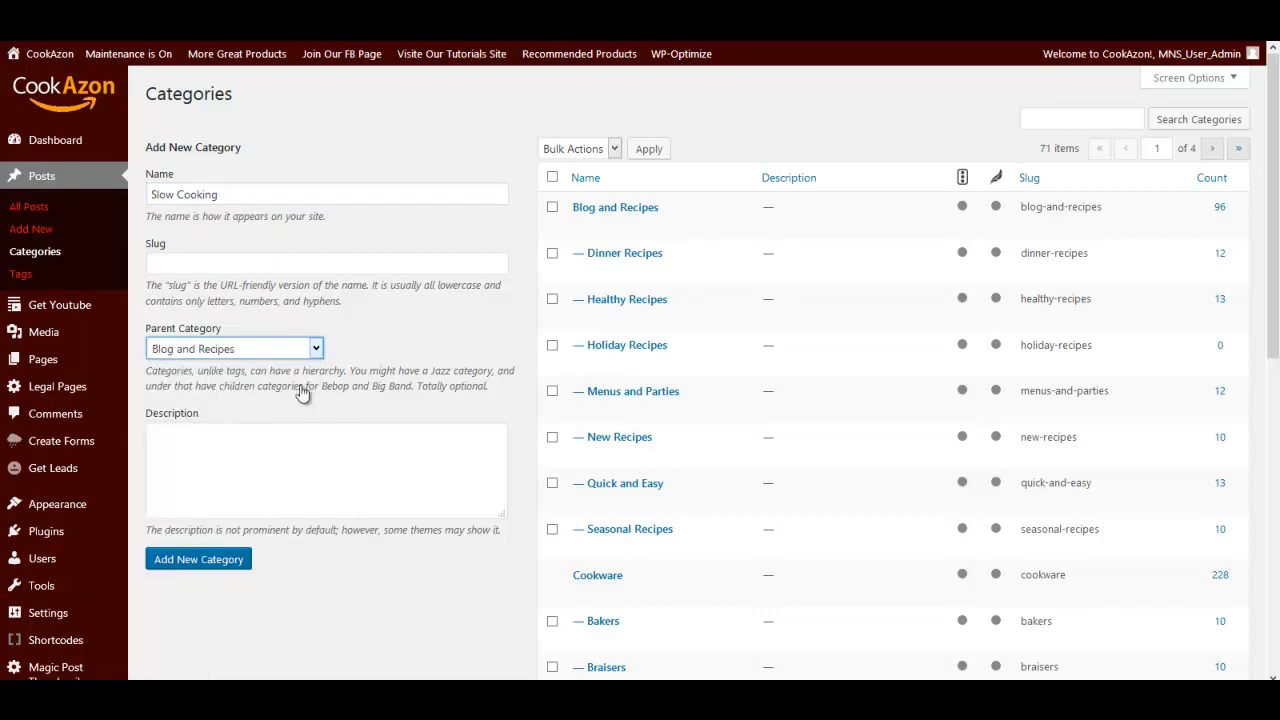
left_click(197, 562)
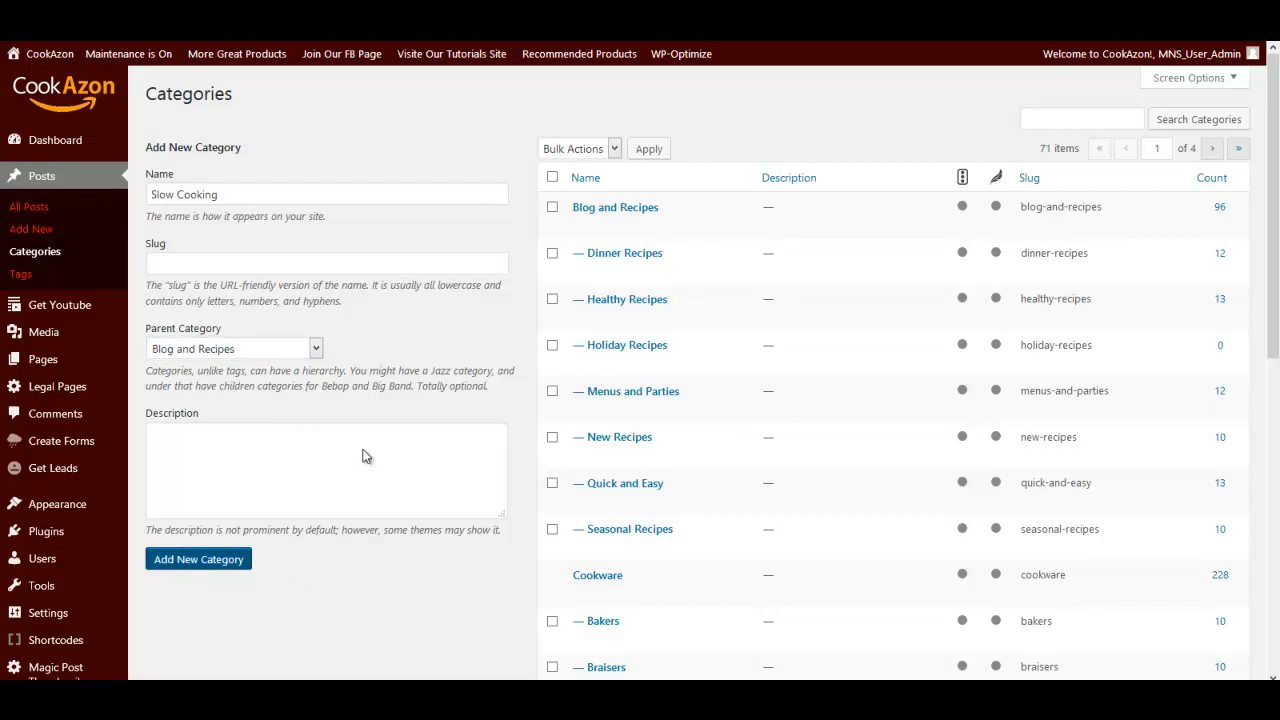
Open the full MNS Content campaign list and locate the draft Feed Campaign on page 3
scroll(318, 527, "down", 3)
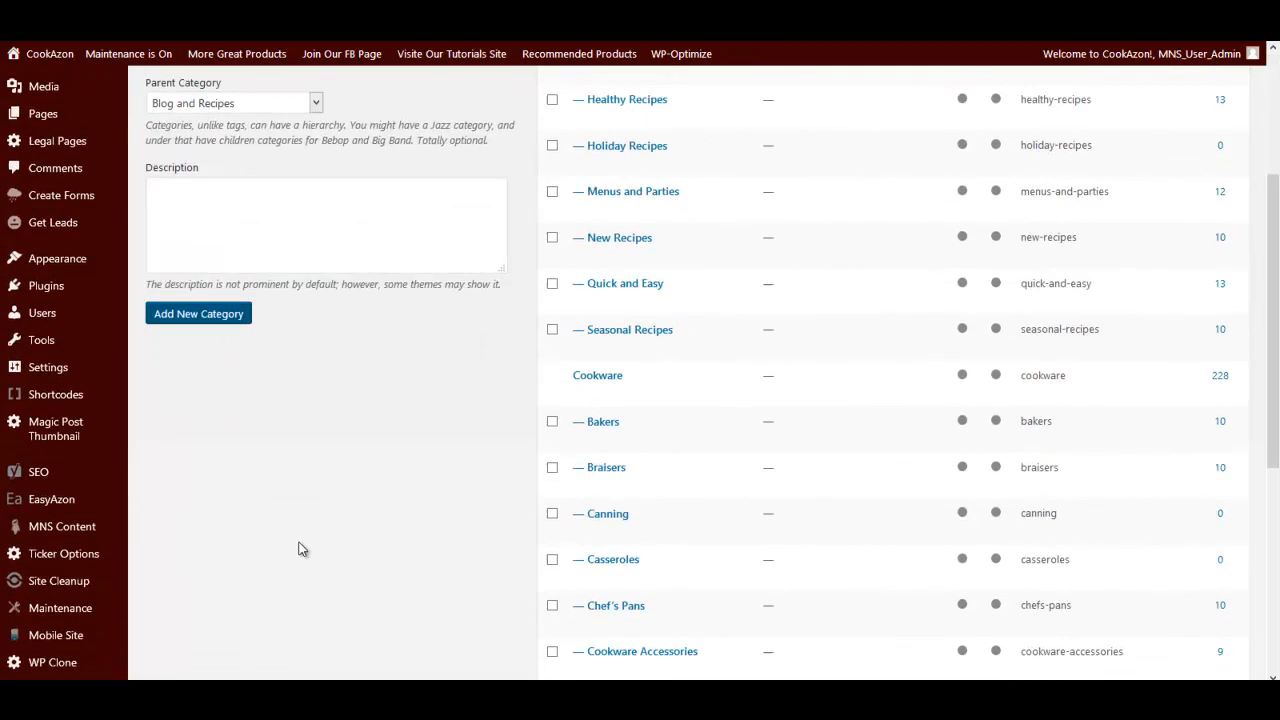
mouse_move(62, 498)
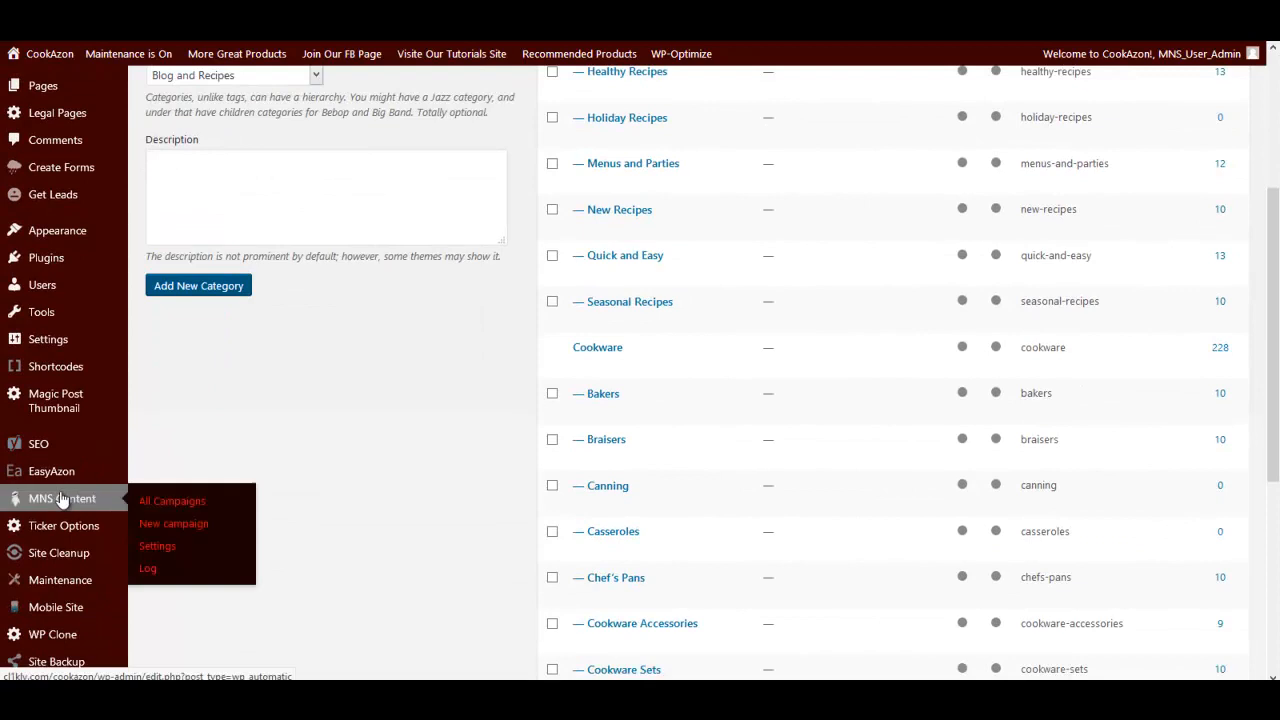
left_click(168, 505)
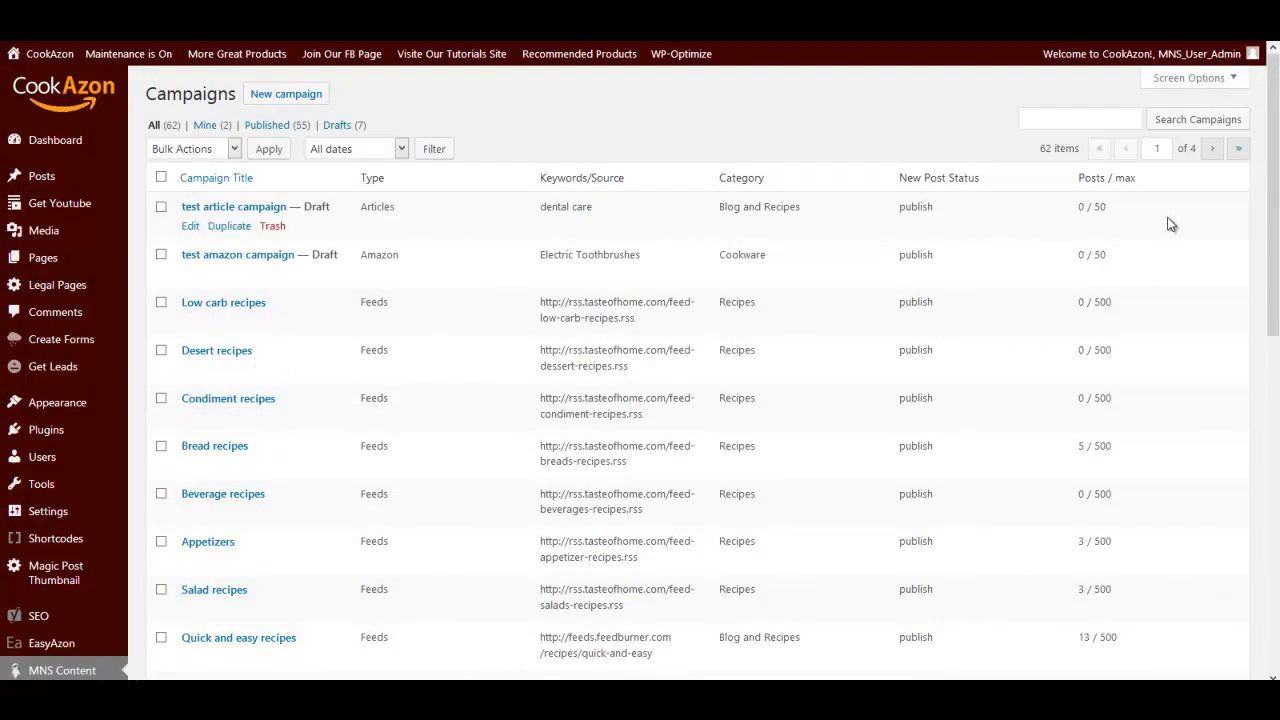
left_click(1237, 150)
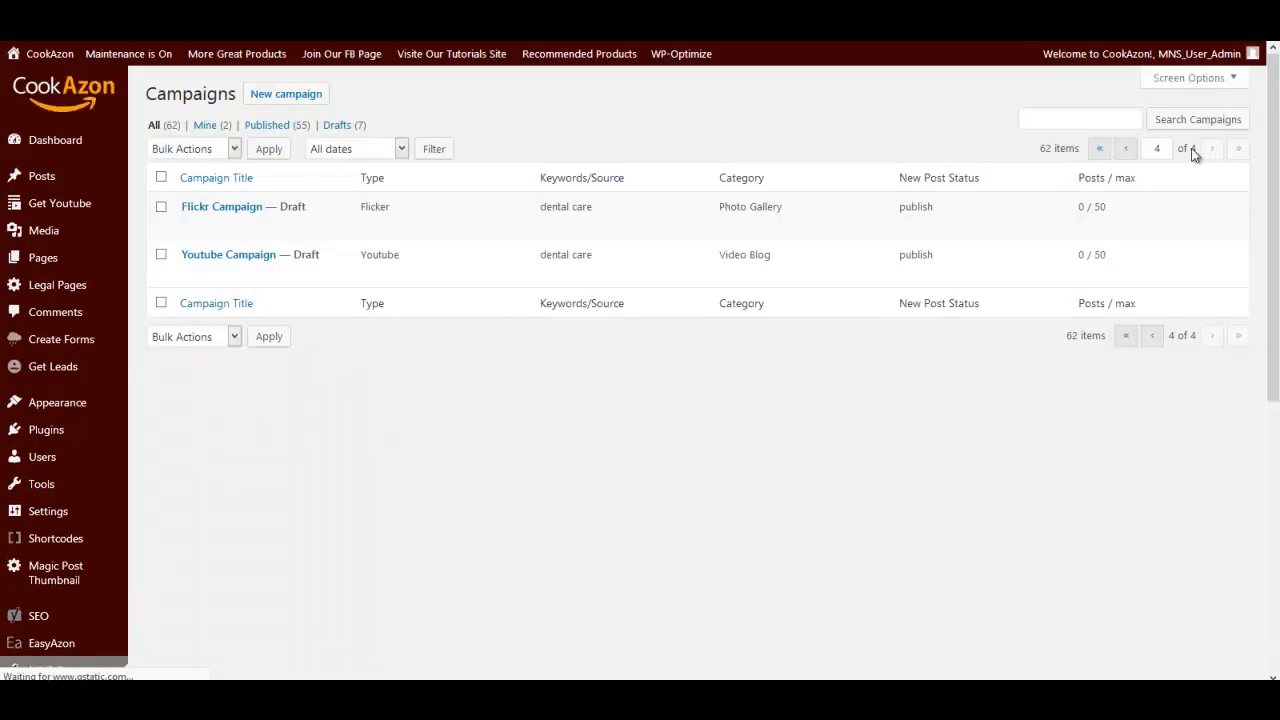
left_click(1126, 150)
scroll(480, 406, "down", 7)
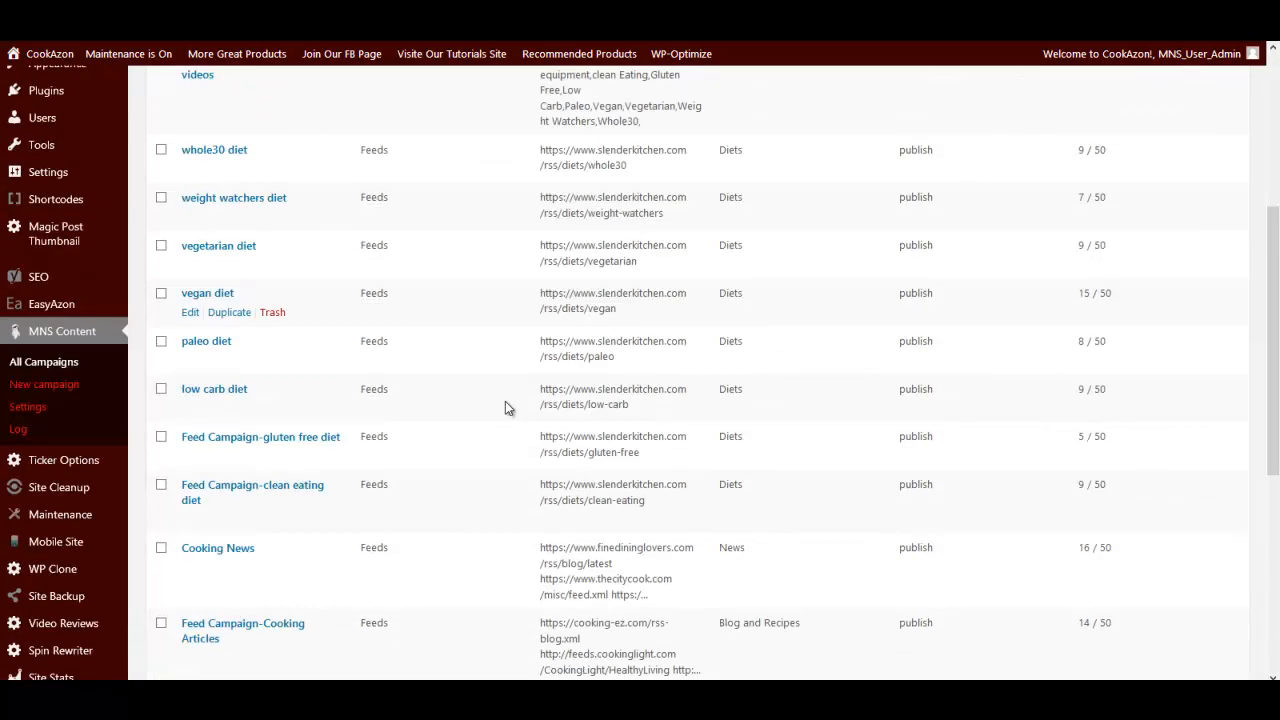
scroll(430, 402, "down", 3)
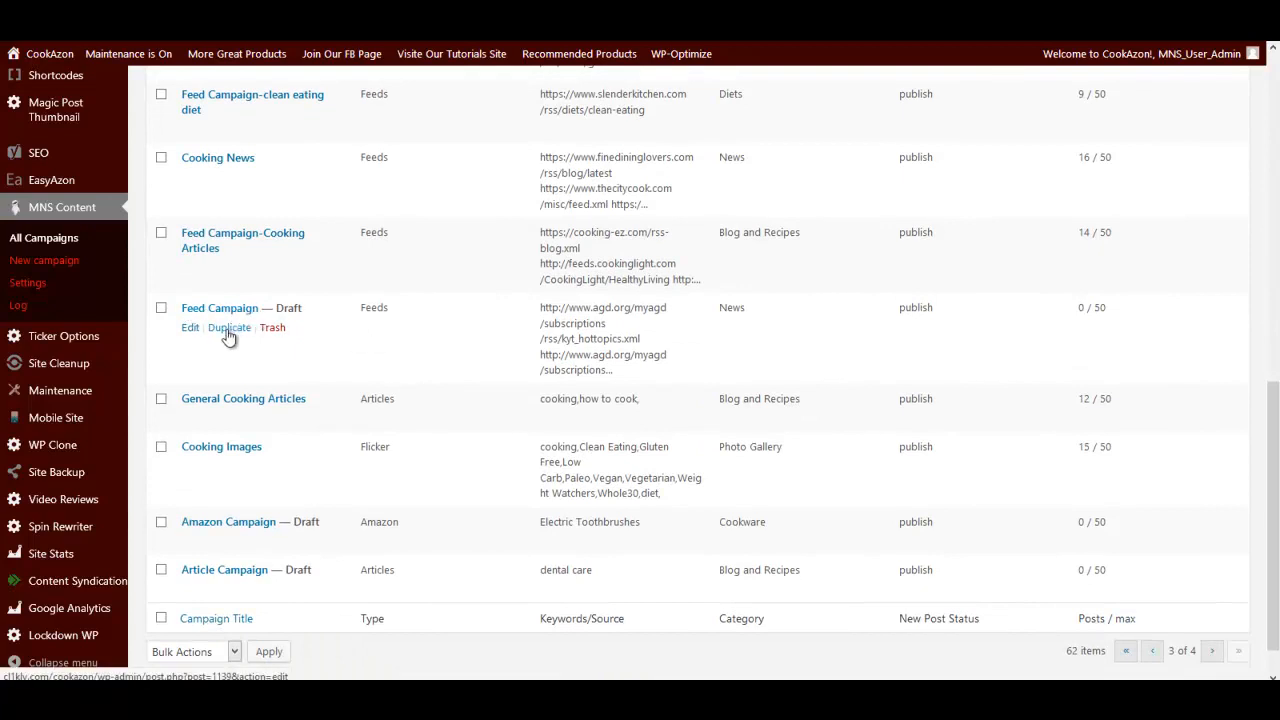
Duplicate the draft Feed Campaign under the new name Slow Cooking Feed
left_click(228, 328)
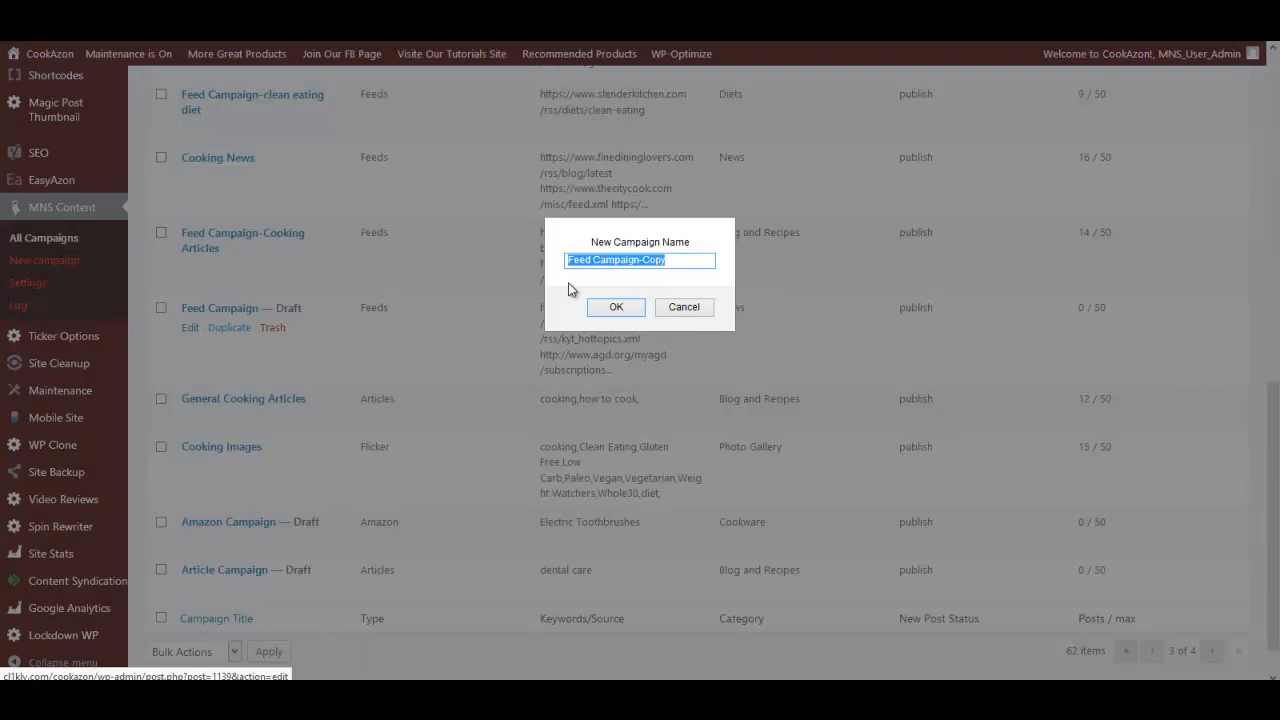
type("Slow Cooking Fe")
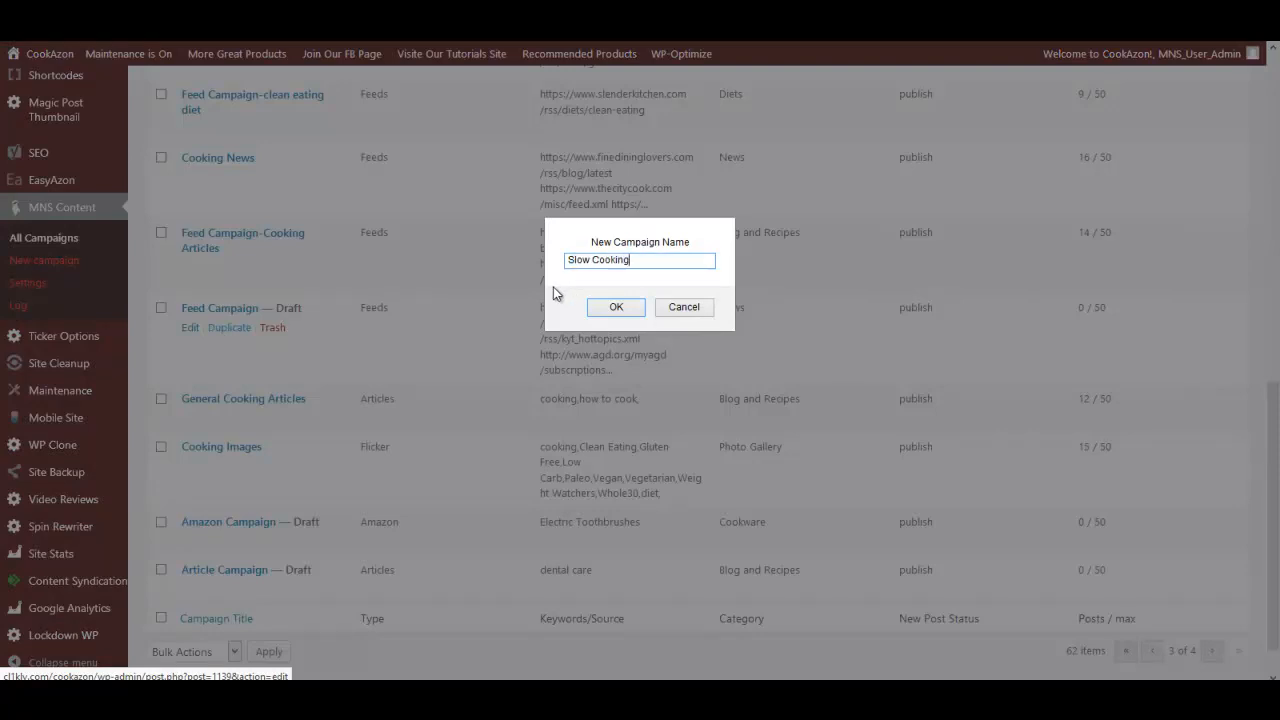
type("ed")
left_click(600, 310)
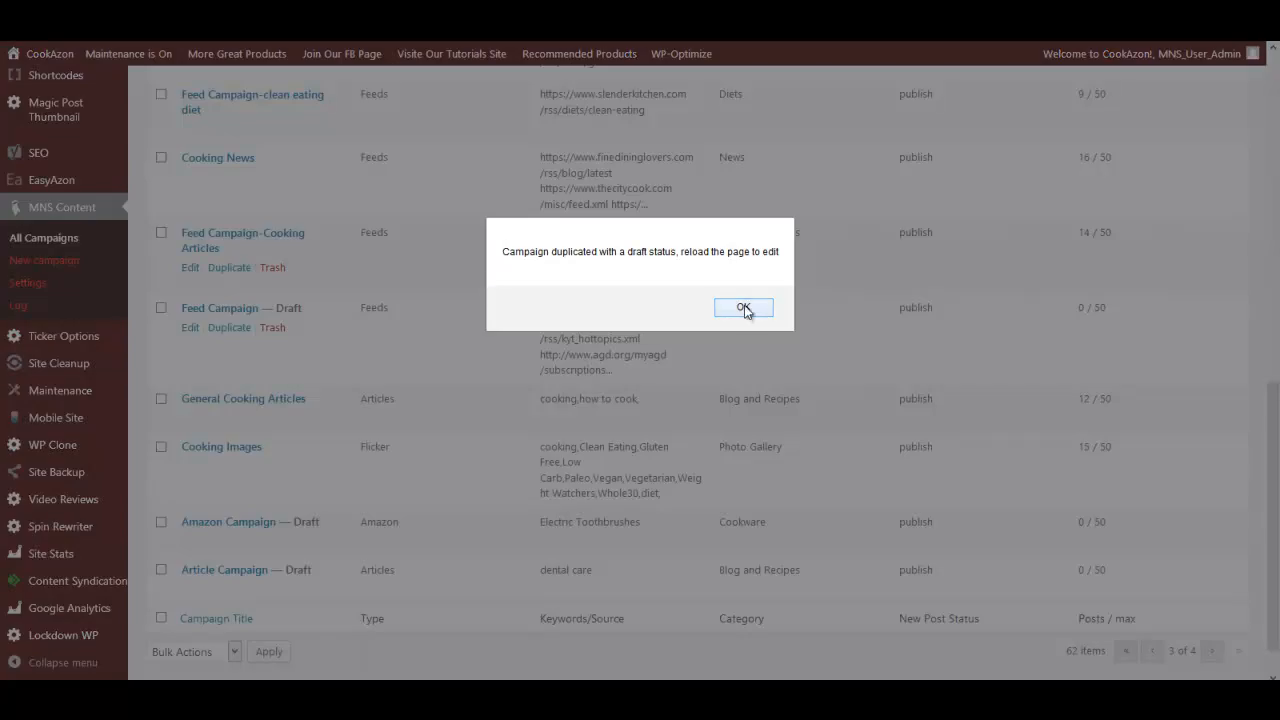
left_click(745, 309)
Return to the first page of campaigns and open the Slow Cooking Feed draft for editing
scroll(614, 355, "up", 10)
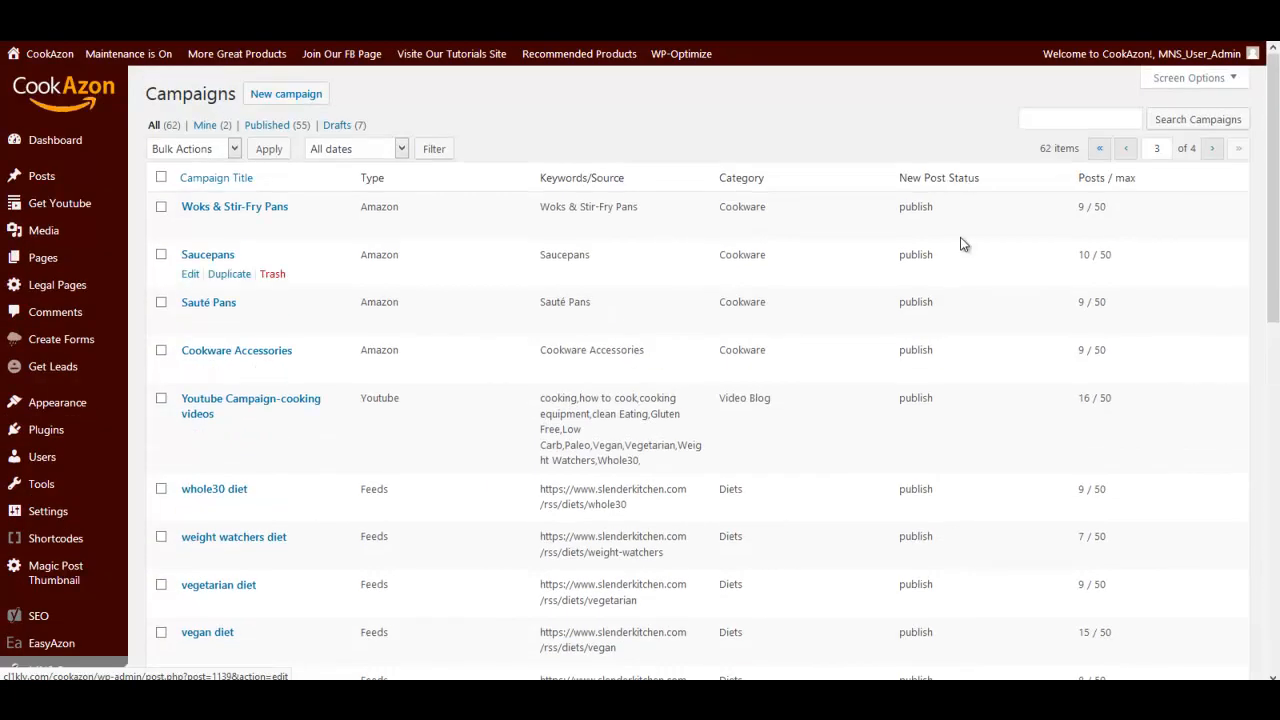
left_click(1100, 151)
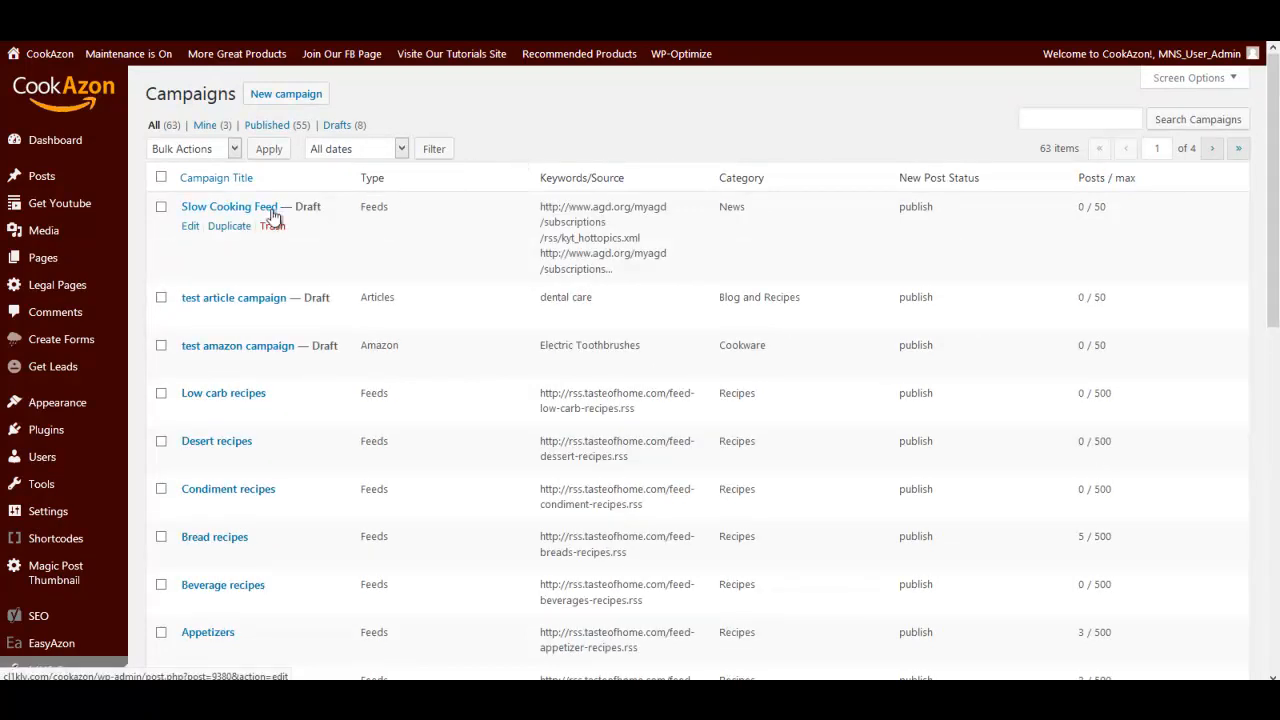
left_click(239, 208)
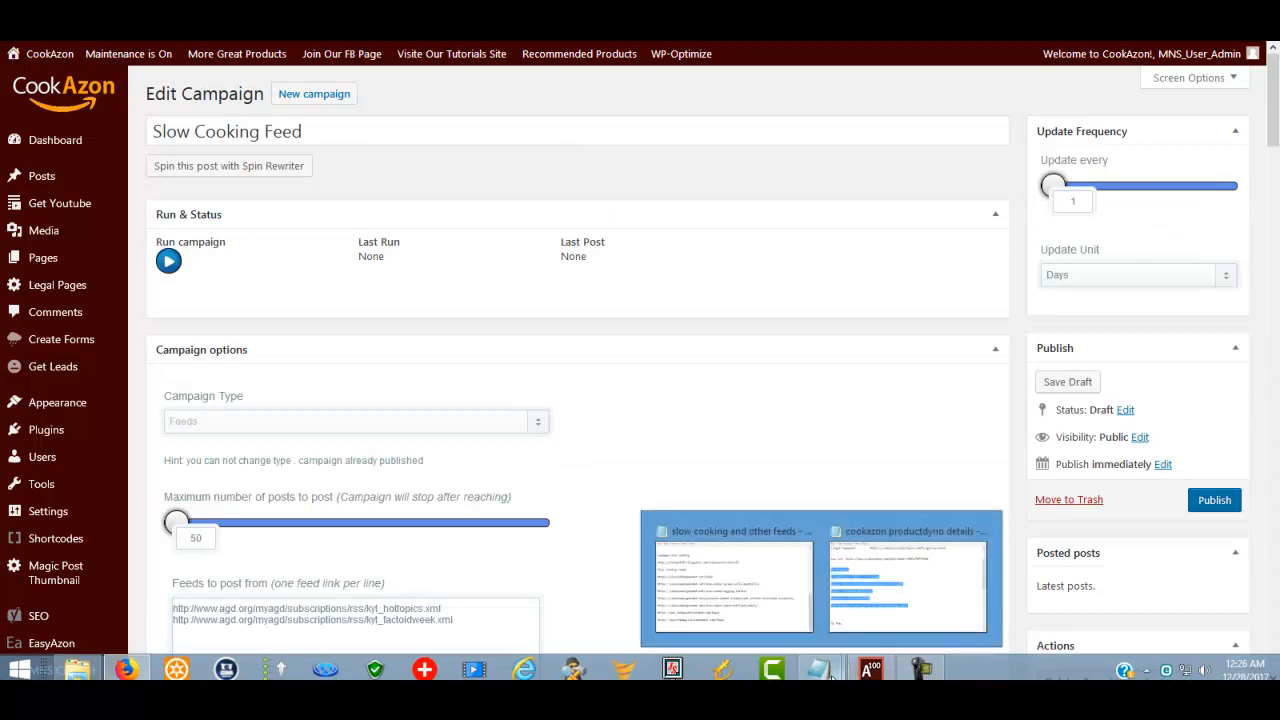
left_click(831, 677)
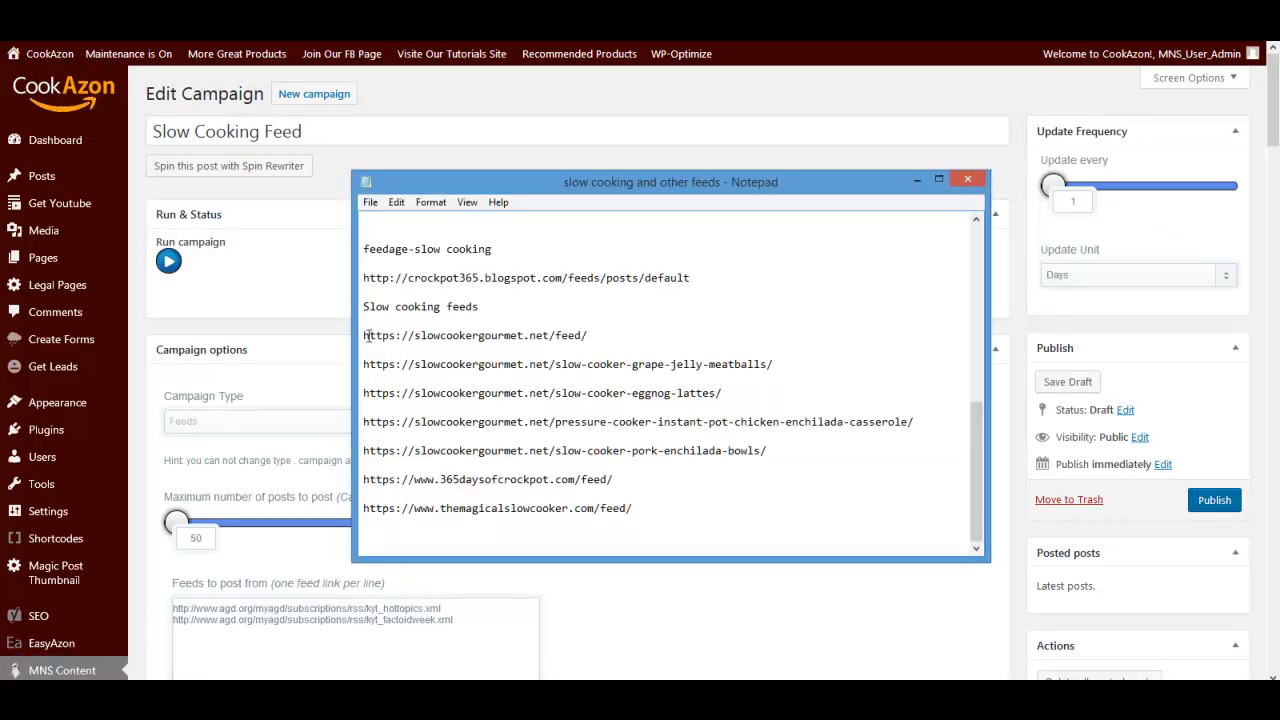
left_click_drag(366, 335, 590, 336)
key("ctrl+c")
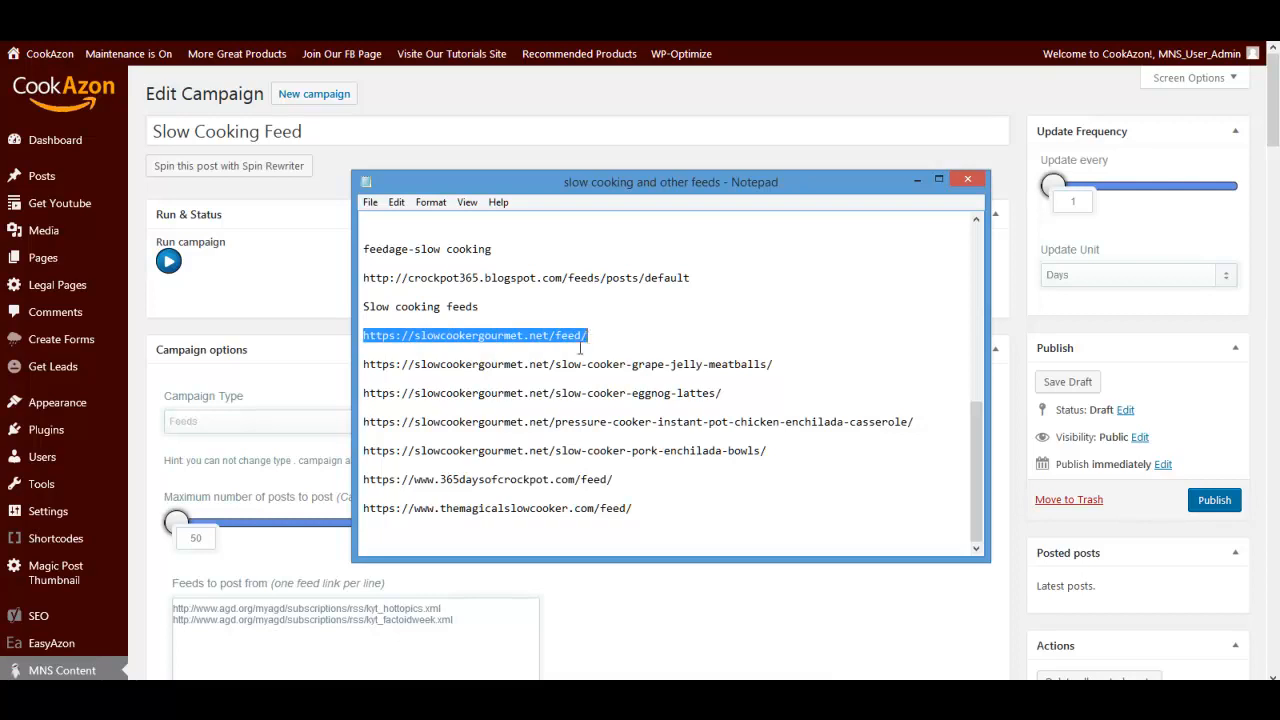
left_click(432, 604)
scroll(602, 524, "down", 1)
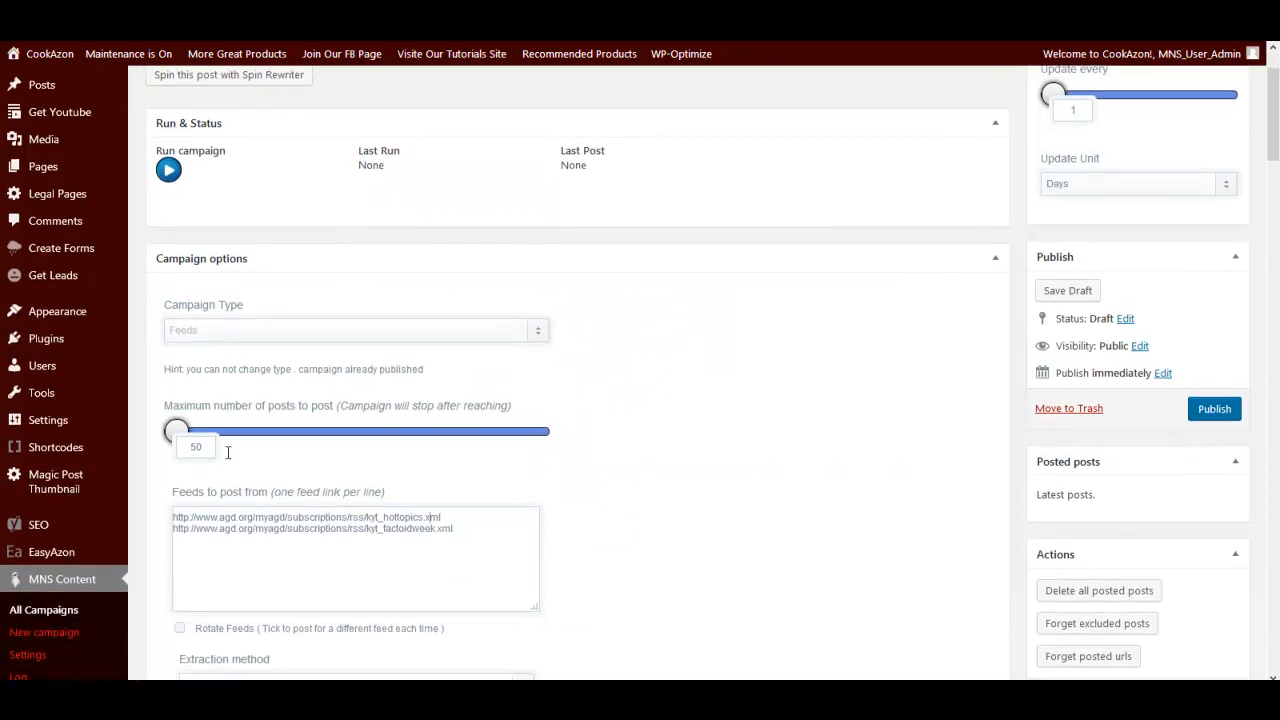
left_click_drag(173, 517, 517, 562)
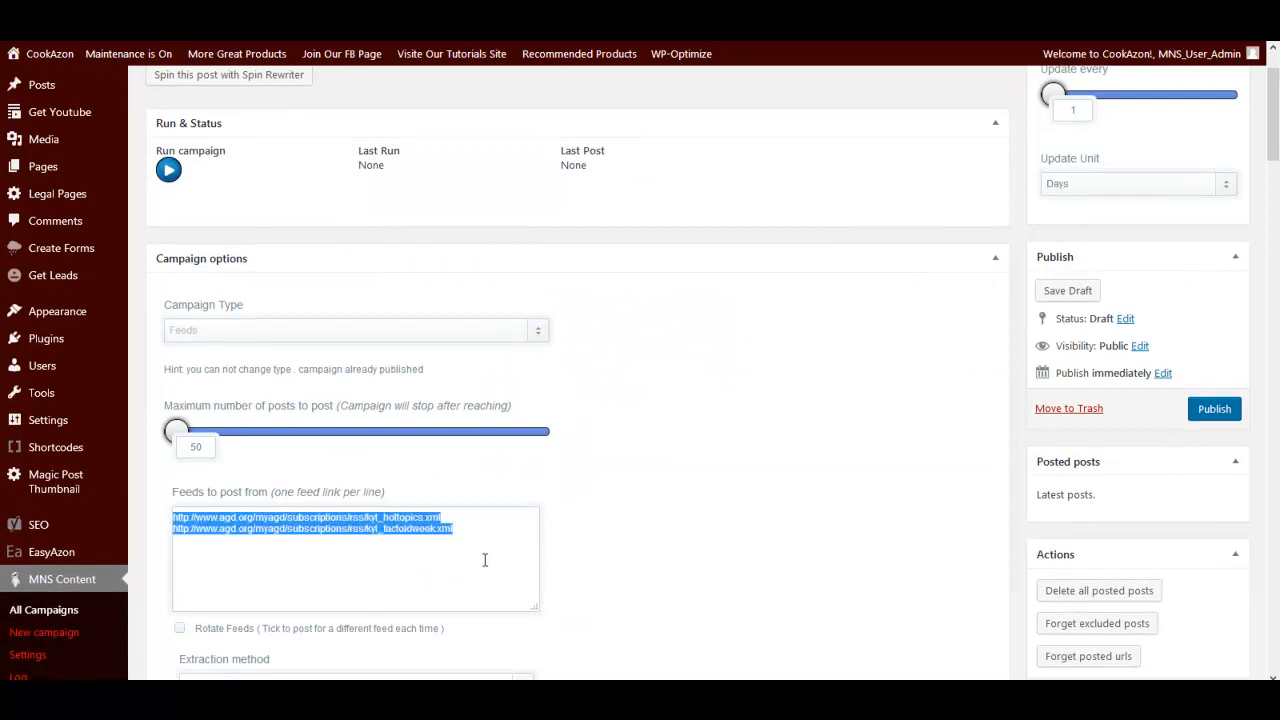
key("BackSpace")
key("ctrl+v")
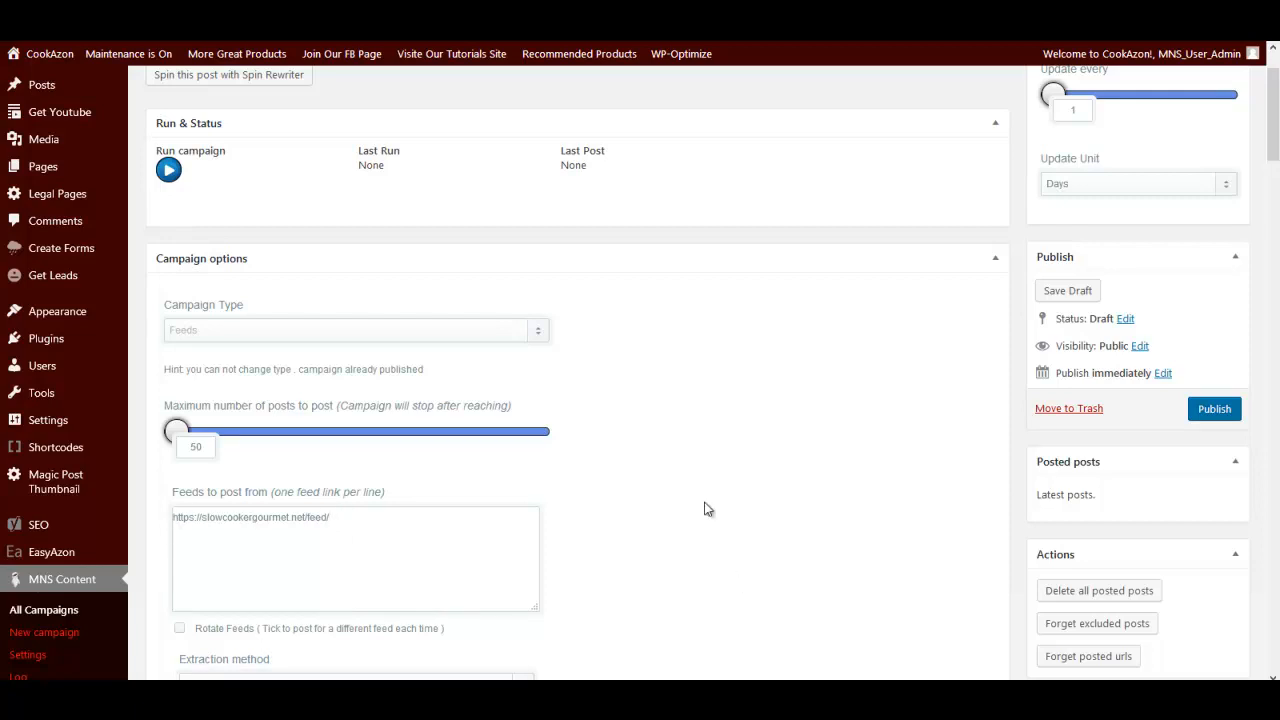
Add the 365daysofcrockpot.com and themagicalslowcooker.com feed links from Notepad to the campaign's feeds, one per line without blank lines
key("alt+Tab")
left_click_drag(365, 479, 633, 510)
key("ctrl+c")
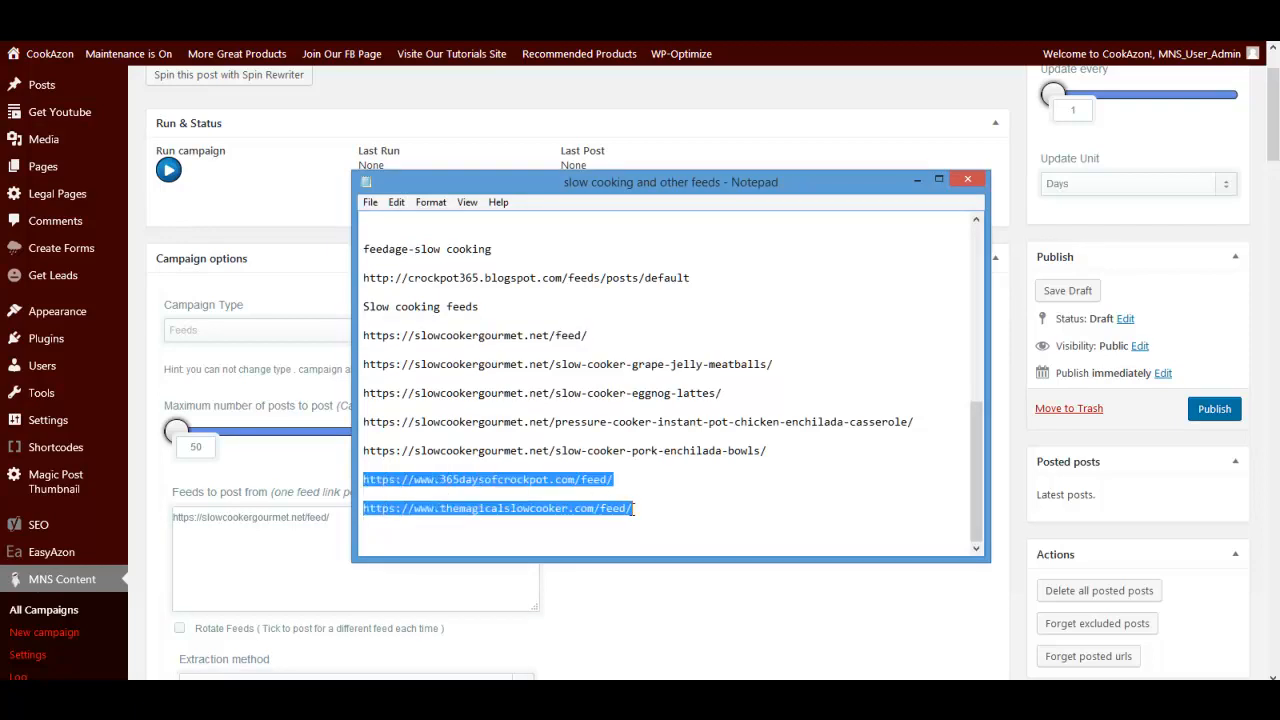
left_click(256, 554)
key("ctrl+v")
left_click(358, 530)
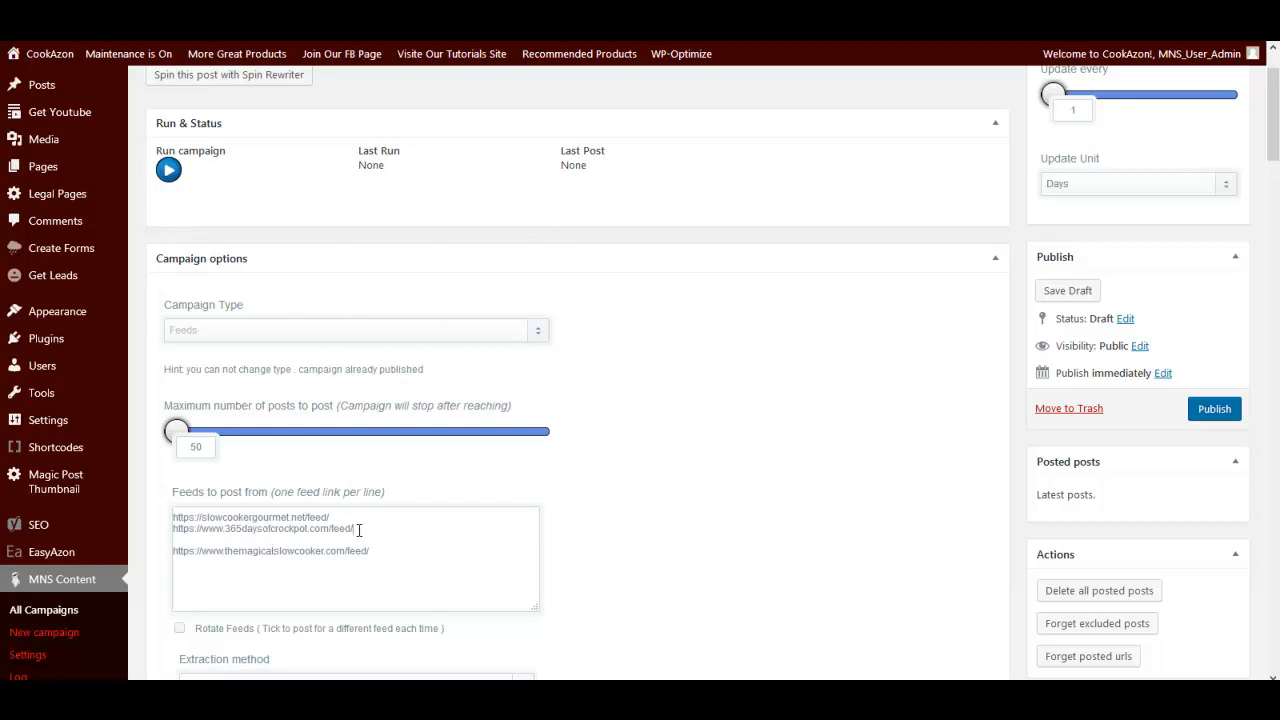
key("Delete")
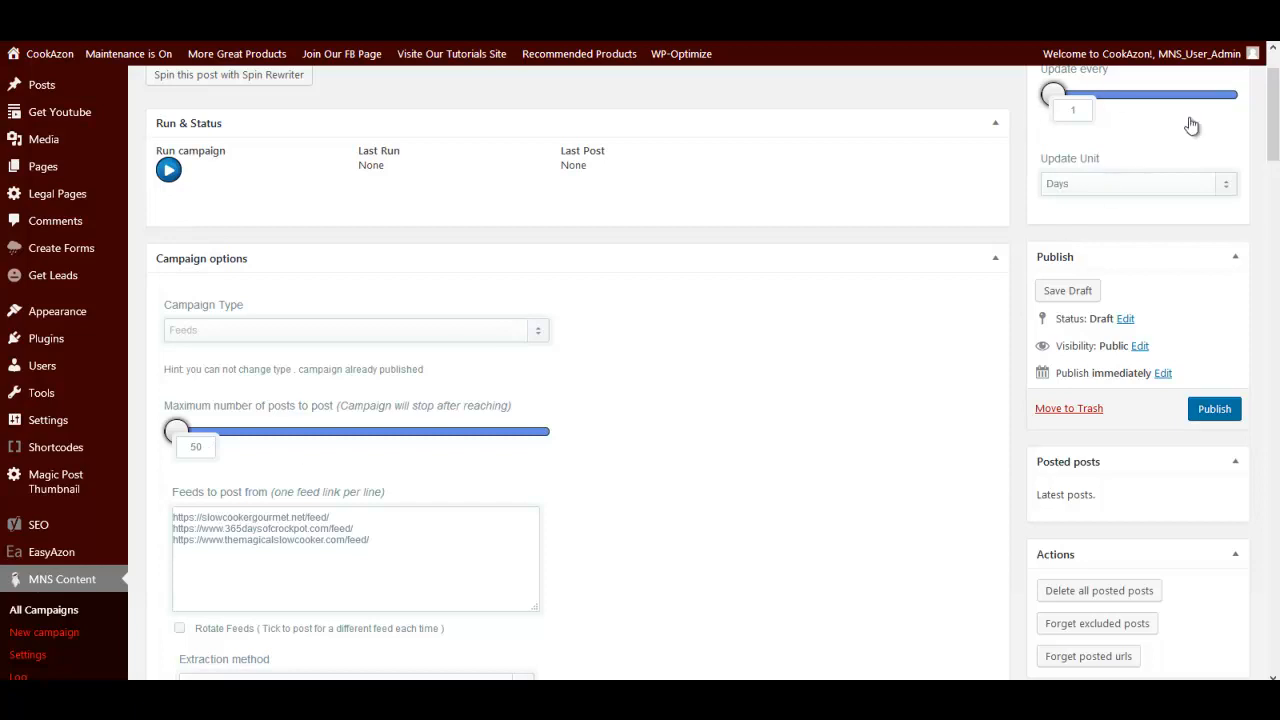
Enable Rotate Feeds and set the campaign to post to the Slow Cooking category
scroll(831, 460, "down", 2)
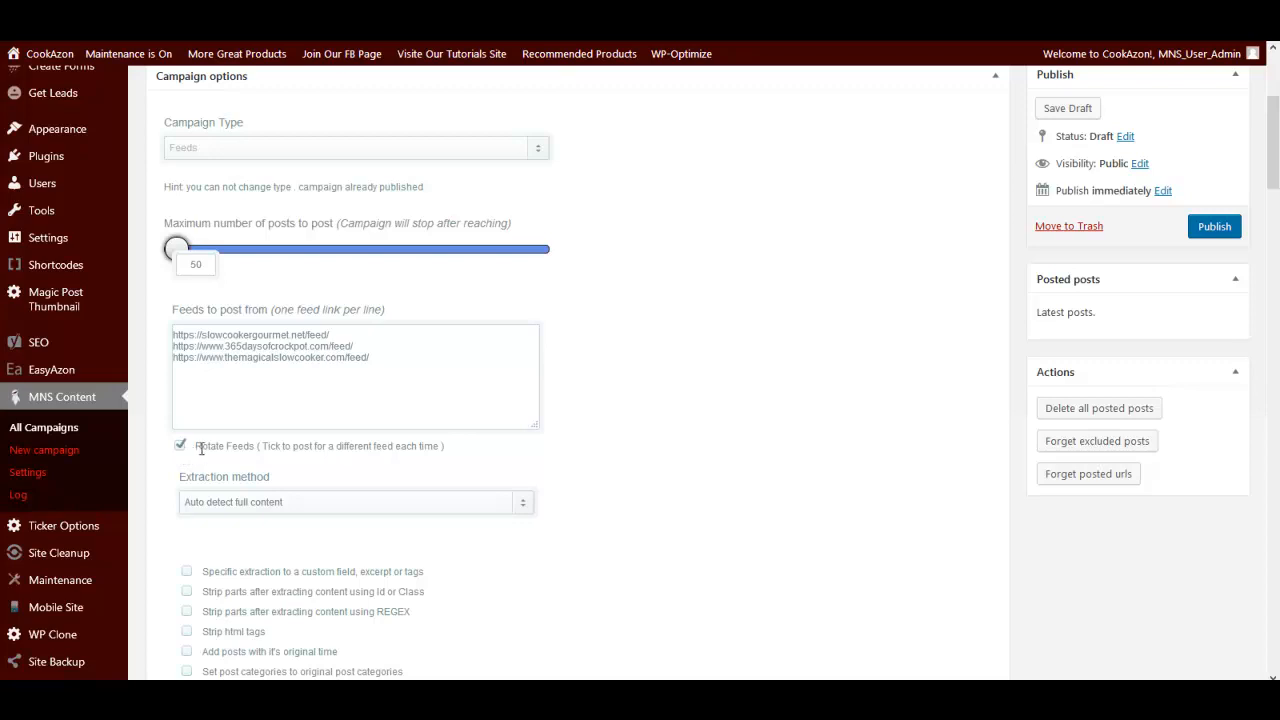
scroll(414, 494, "down", 3)
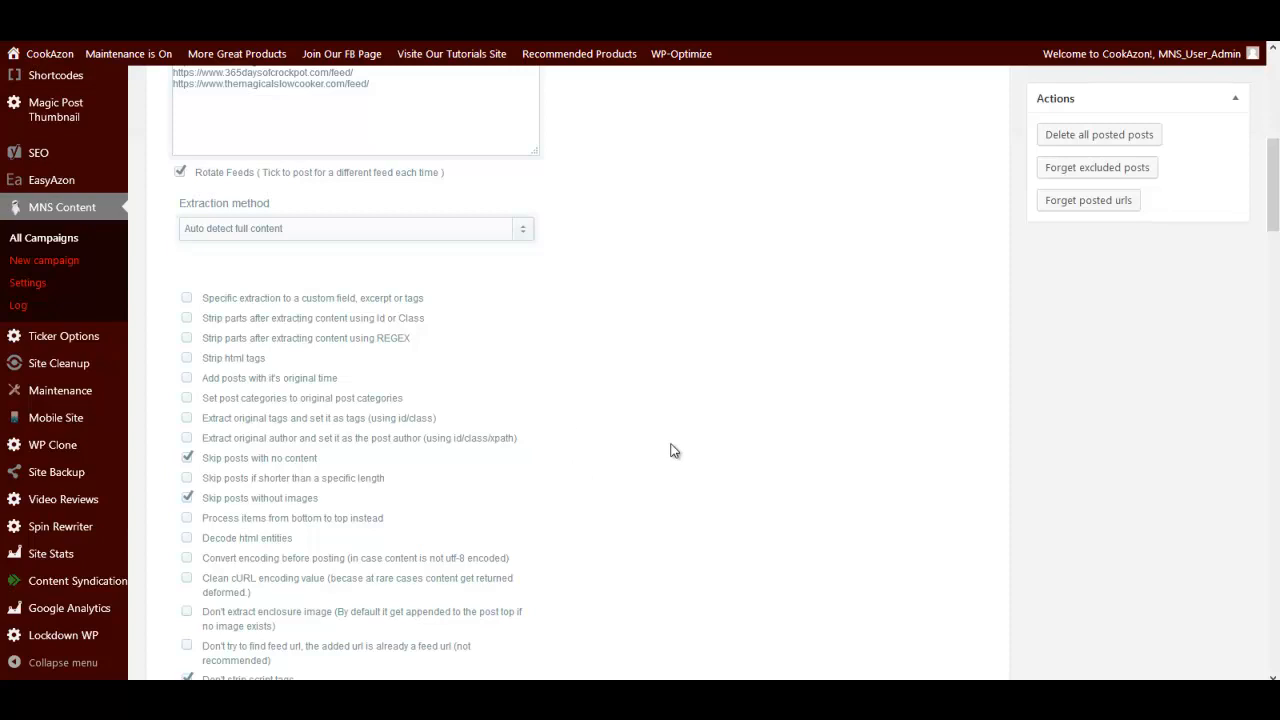
scroll(670, 446, "down", 2)
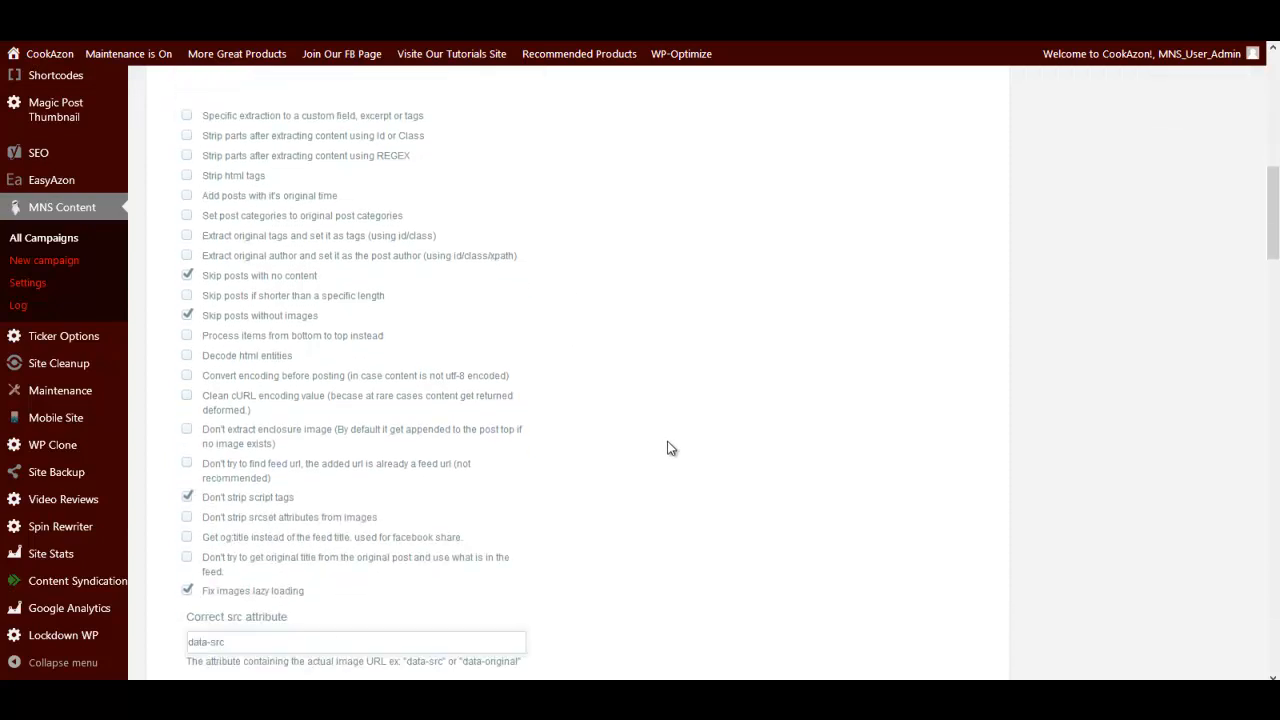
scroll(714, 428, "down", 8)
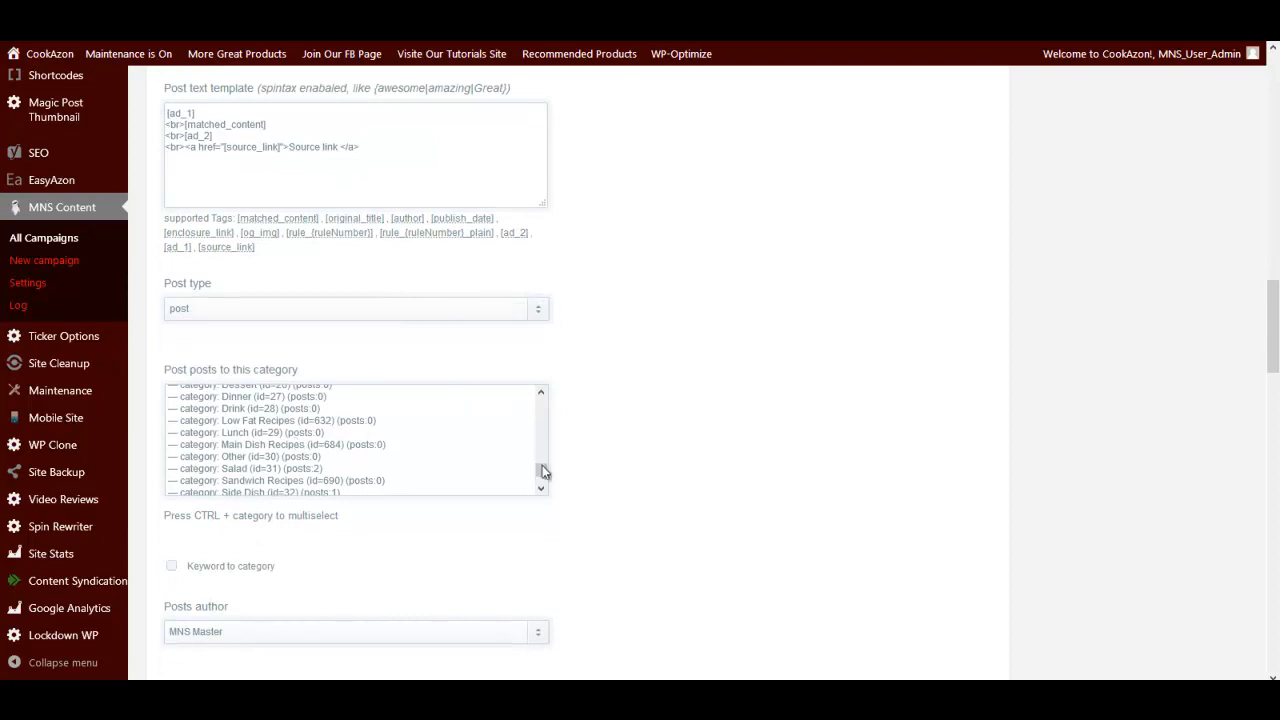
left_click_drag(540, 470, 543, 390)
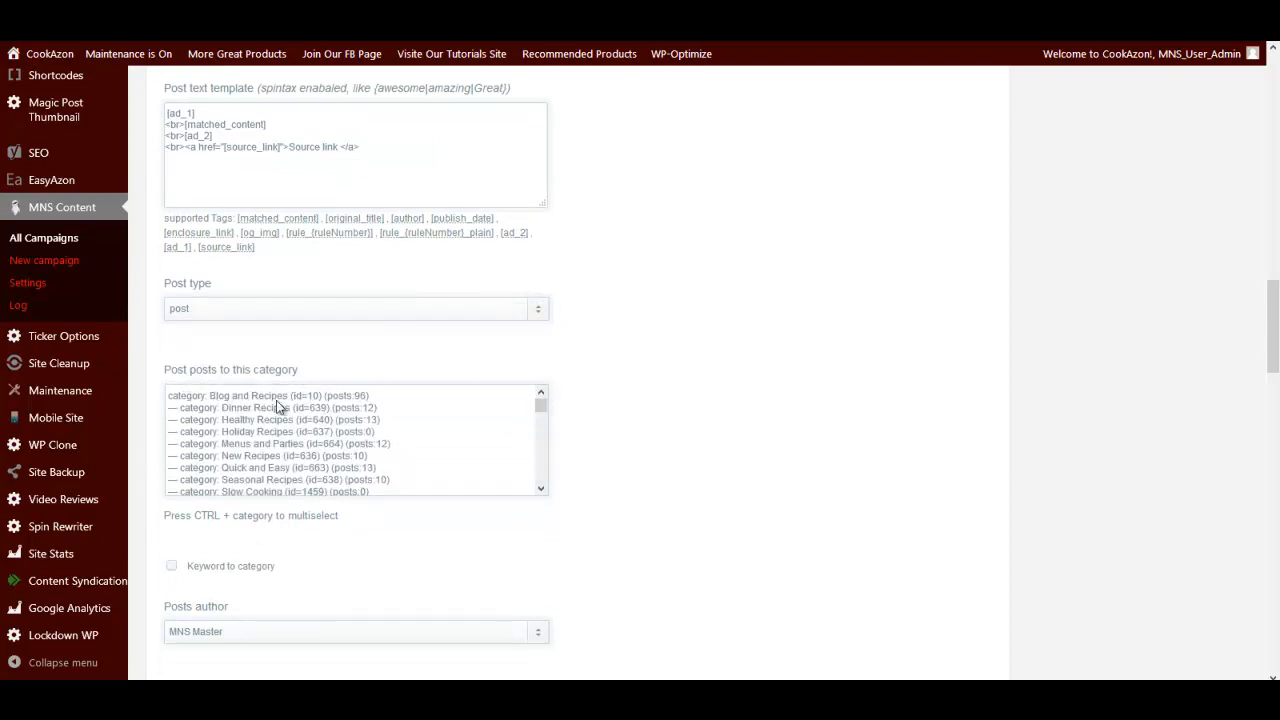
left_click(250, 491)
Check the remaining title and image options, trying the random featured image setting for posts without images
scroll(677, 412, "down", 2)
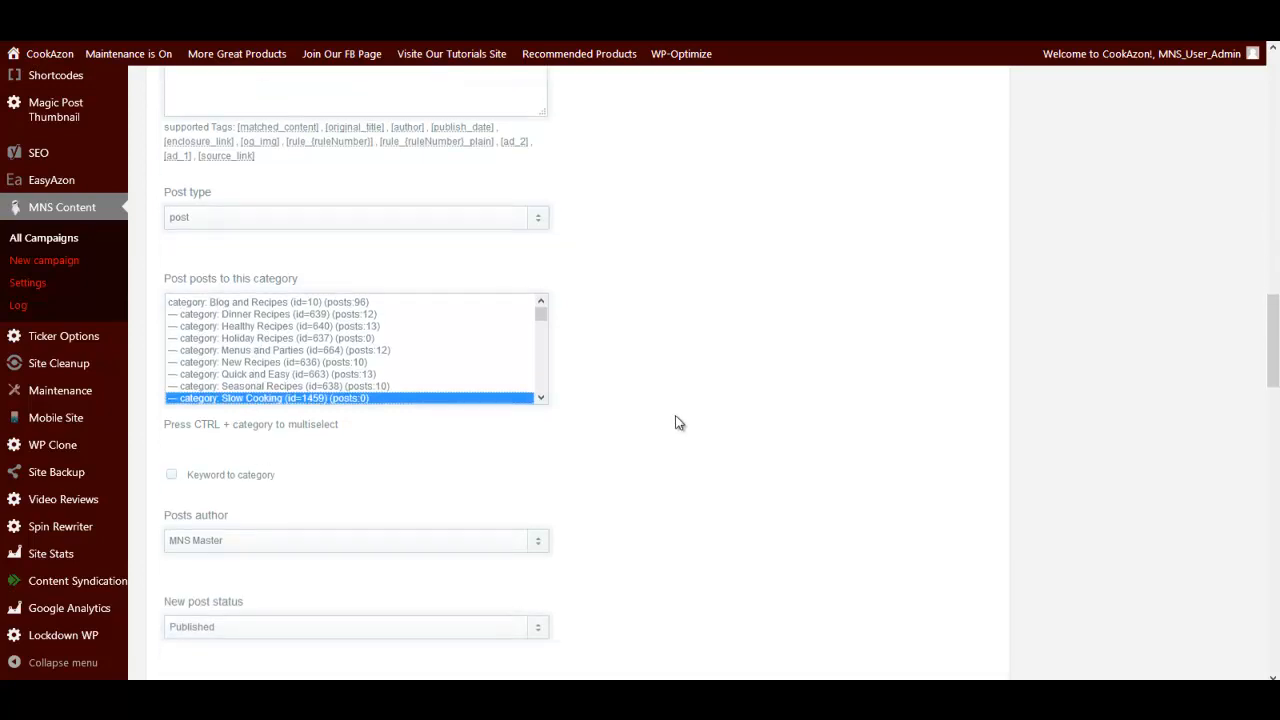
scroll(672, 425, "down", 7)
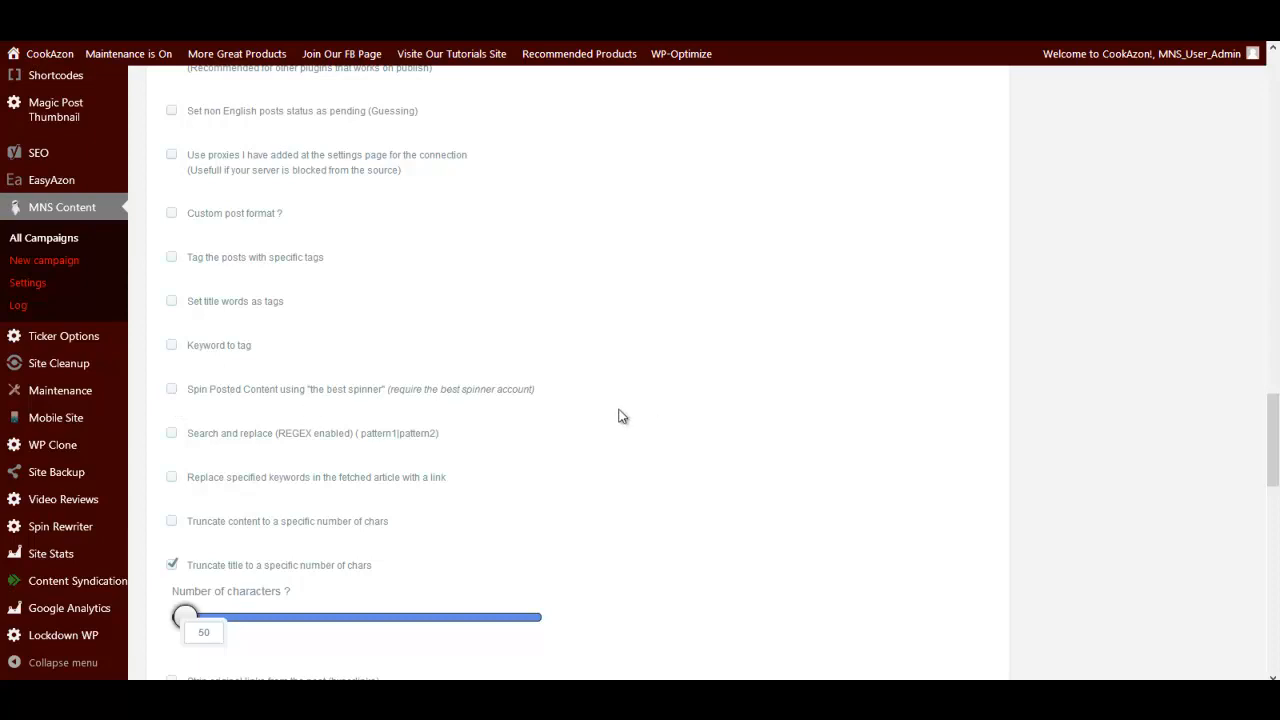
scroll(618, 416, "down", 2)
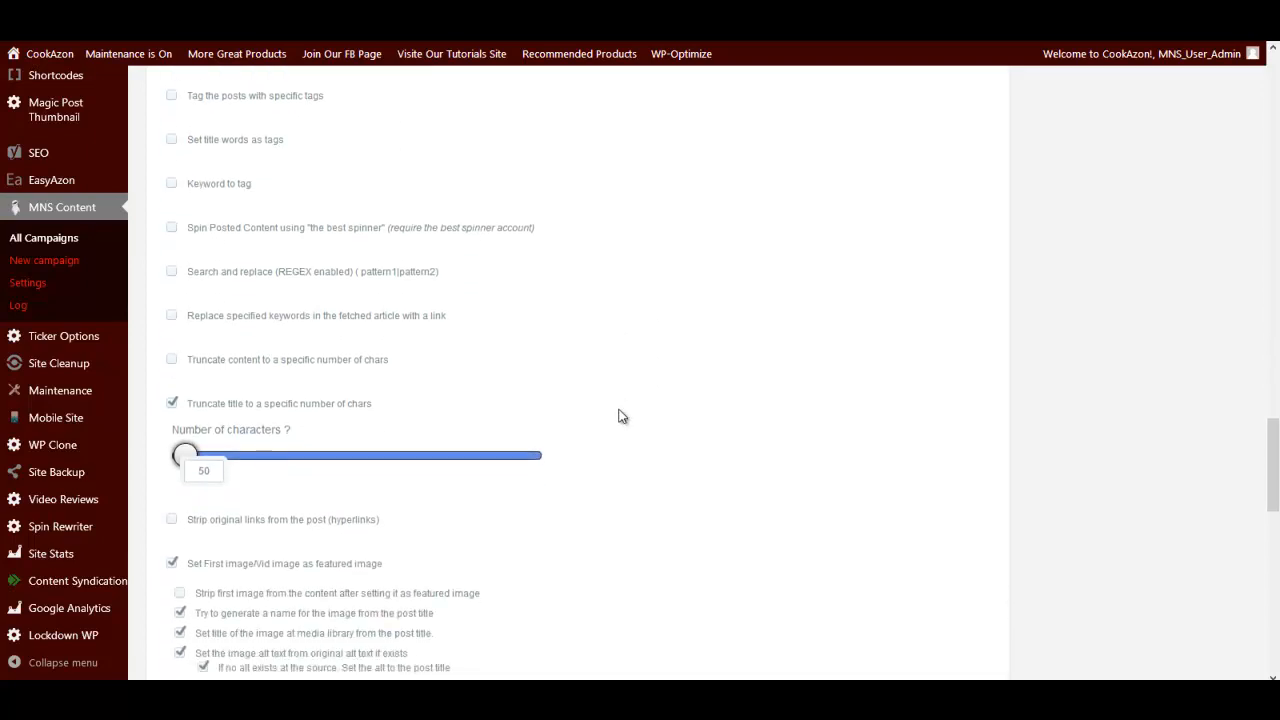
scroll(621, 418, "down", 2)
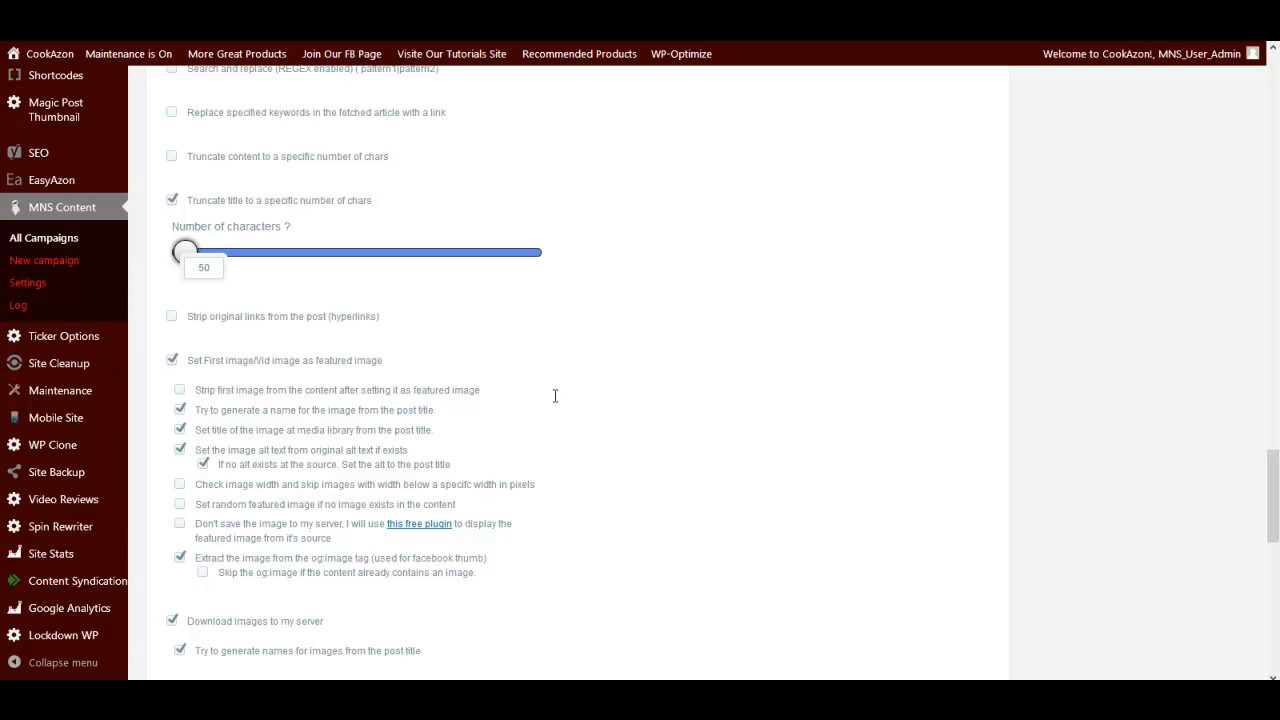
scroll(555, 396, "down", 2)
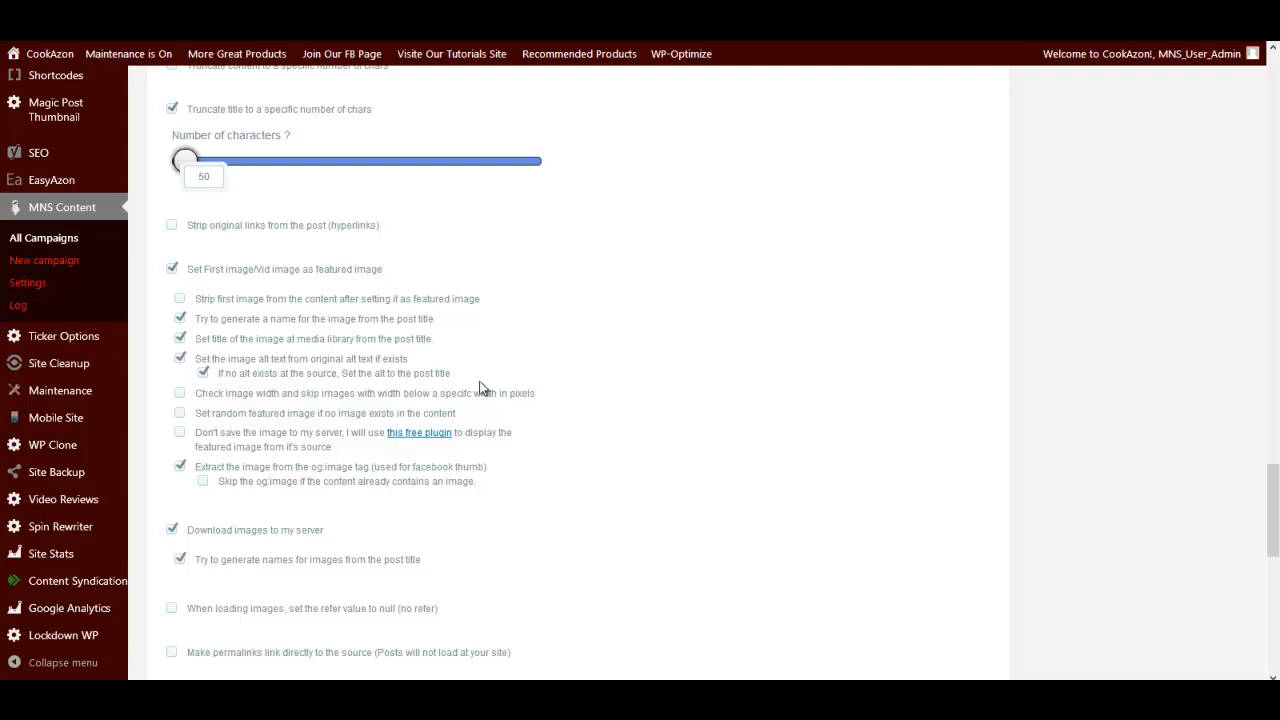
left_click(180, 415)
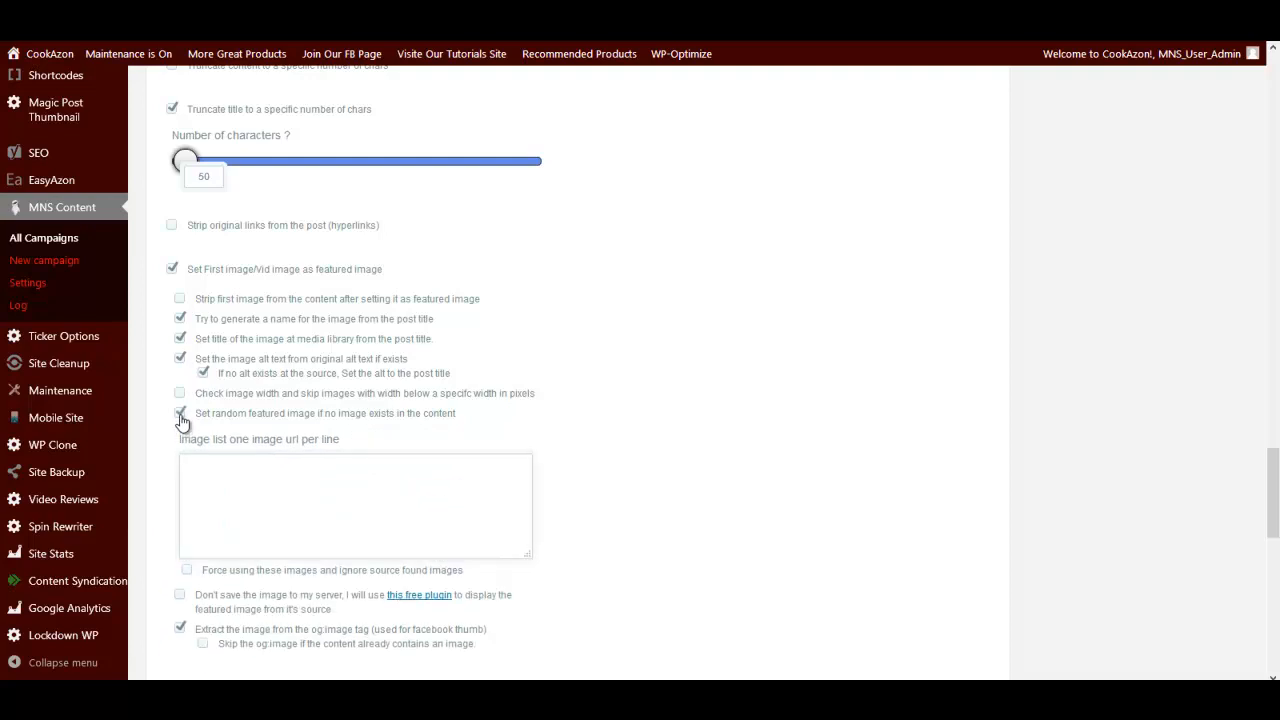
left_click(199, 467)
left_click(181, 419)
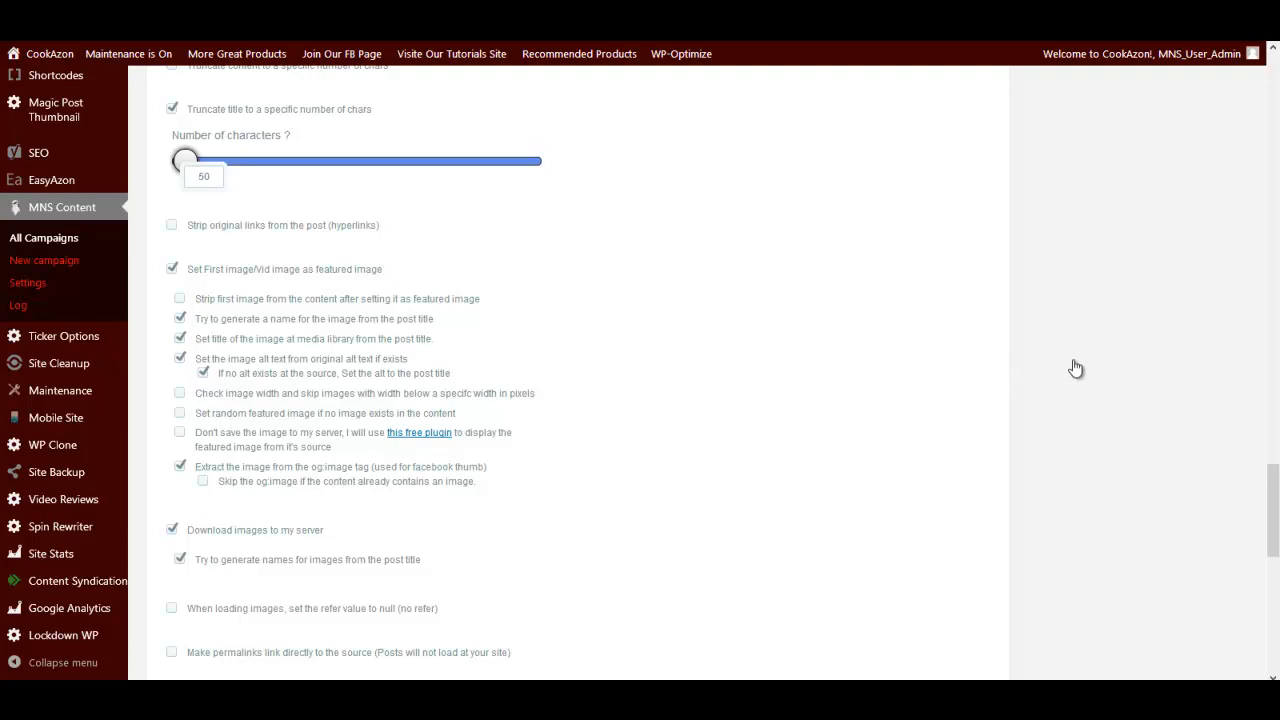
Publish the Slow Cooking Feed campaign
scroll(1074, 363, "up", 10)
scroll(237, 418, "up", 15)
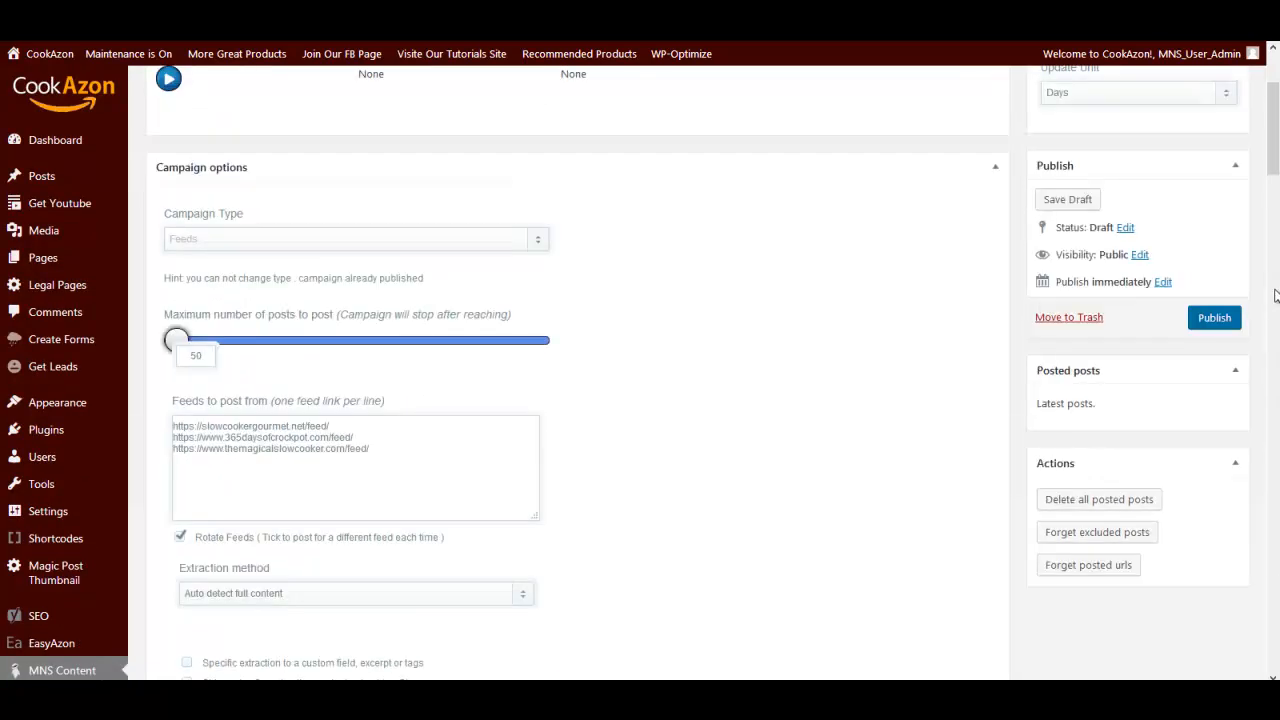
left_click(1214, 319)
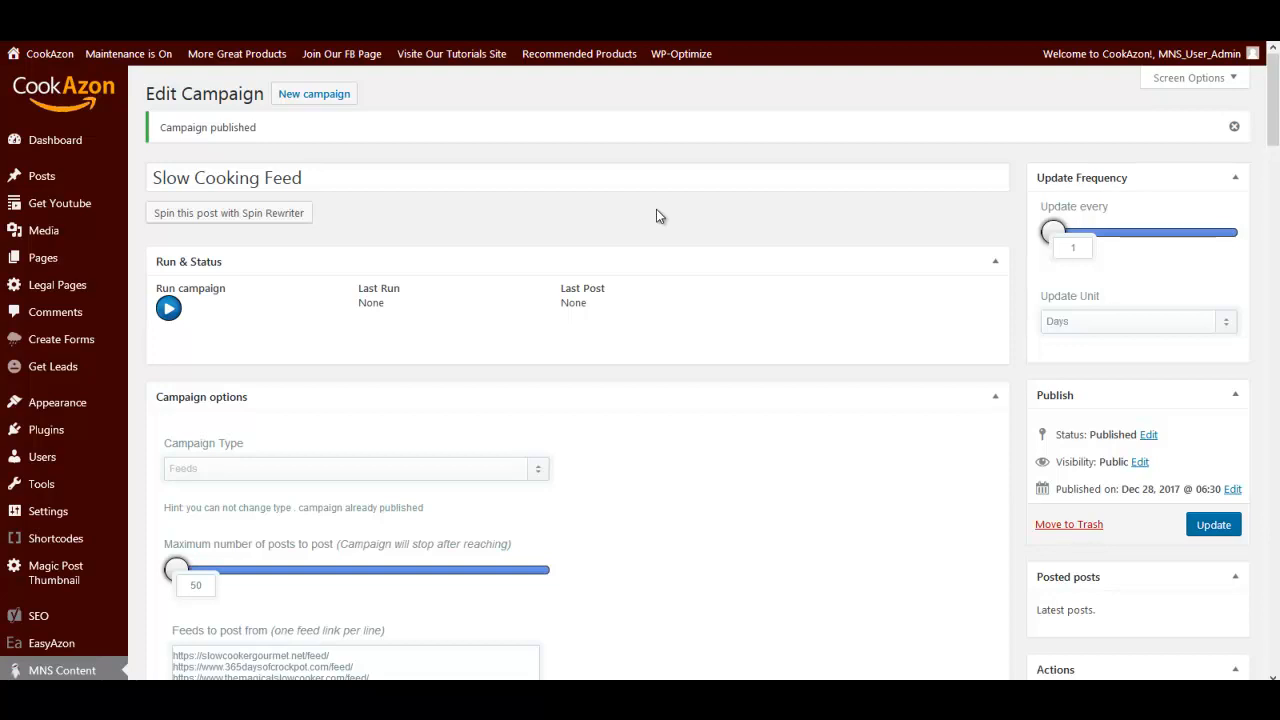
Run the Slow Cooking Feed campaign and review its processing log
left_click(170, 309)
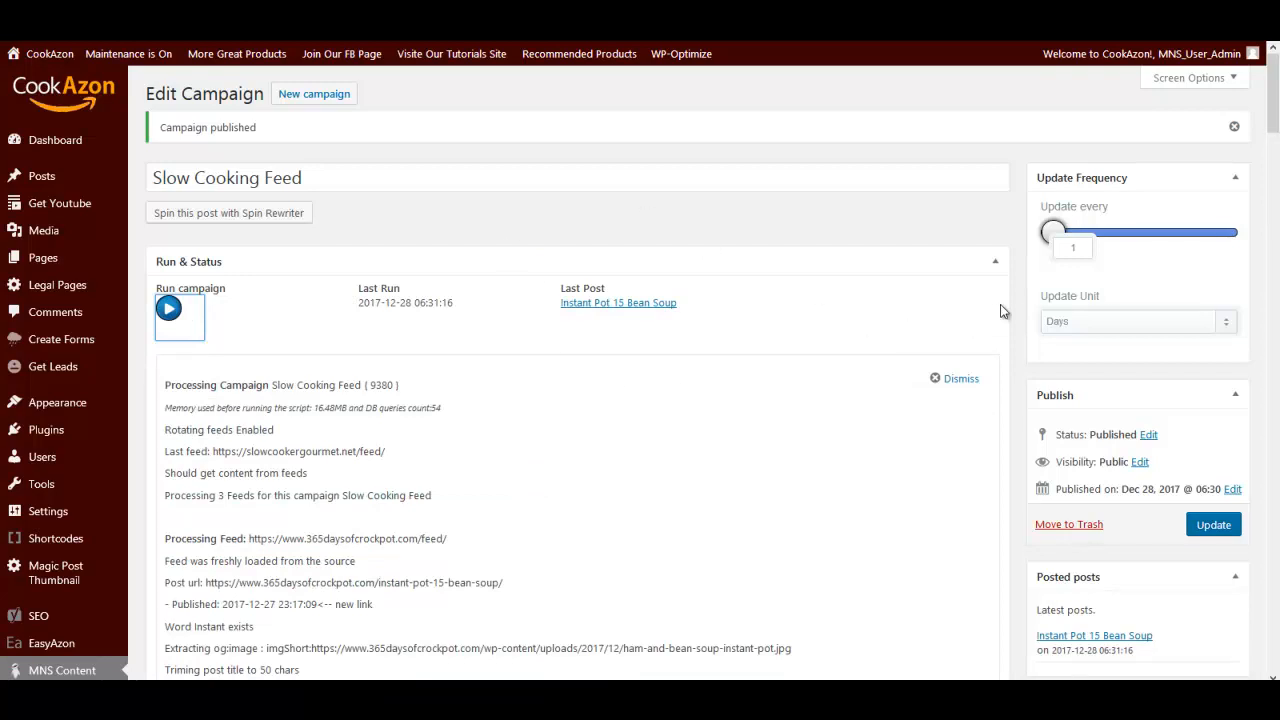
scroll(1016, 312, "down", 5)
scroll(1017, 310, "down", 4)
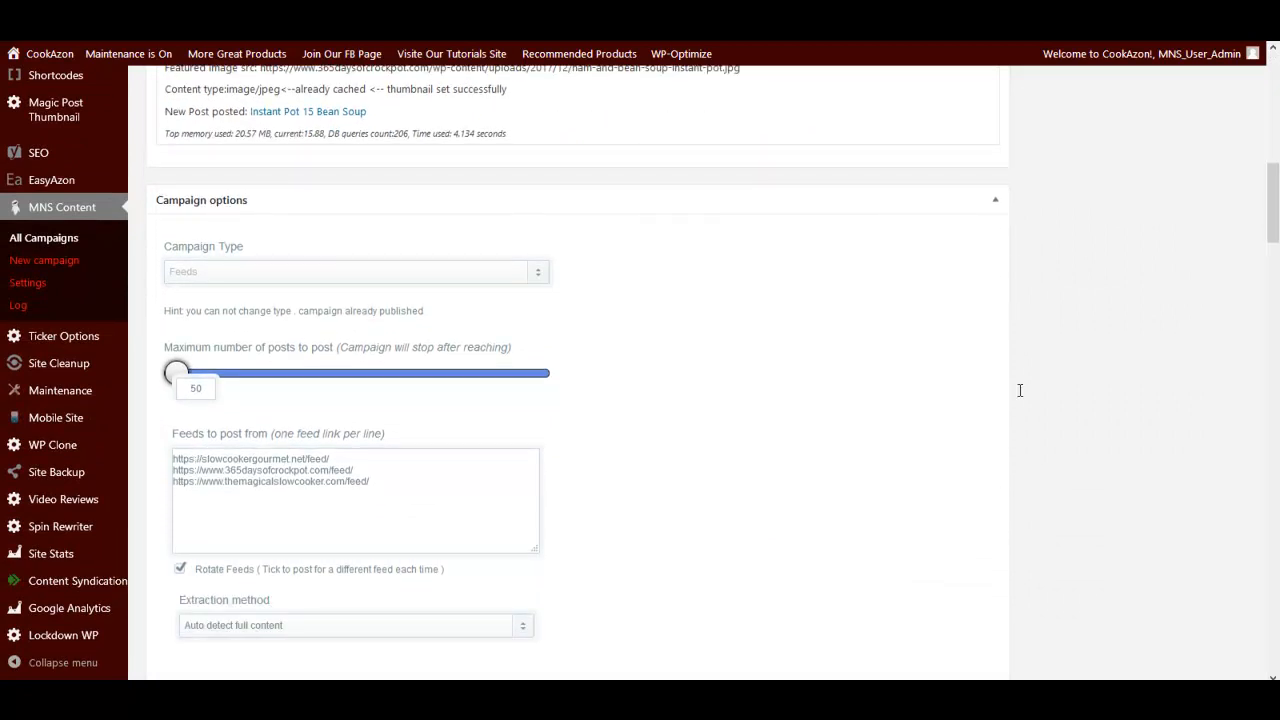
scroll(1020, 389, "up", 10)
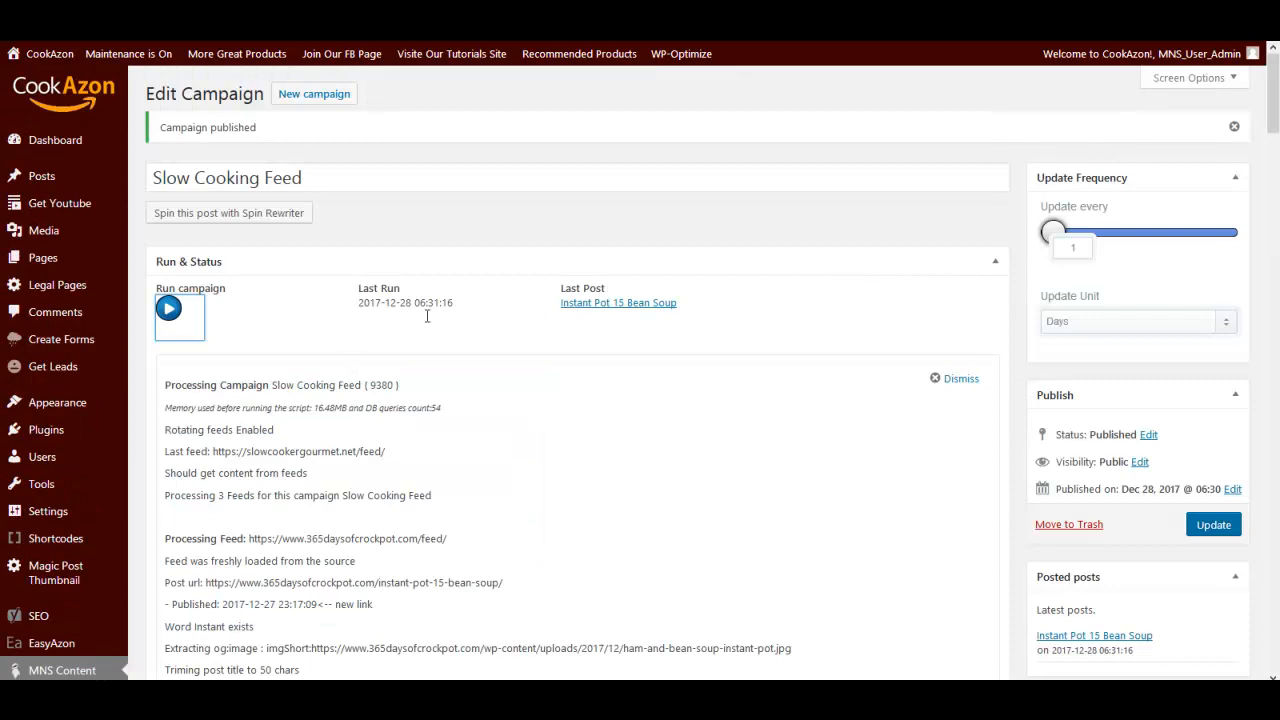